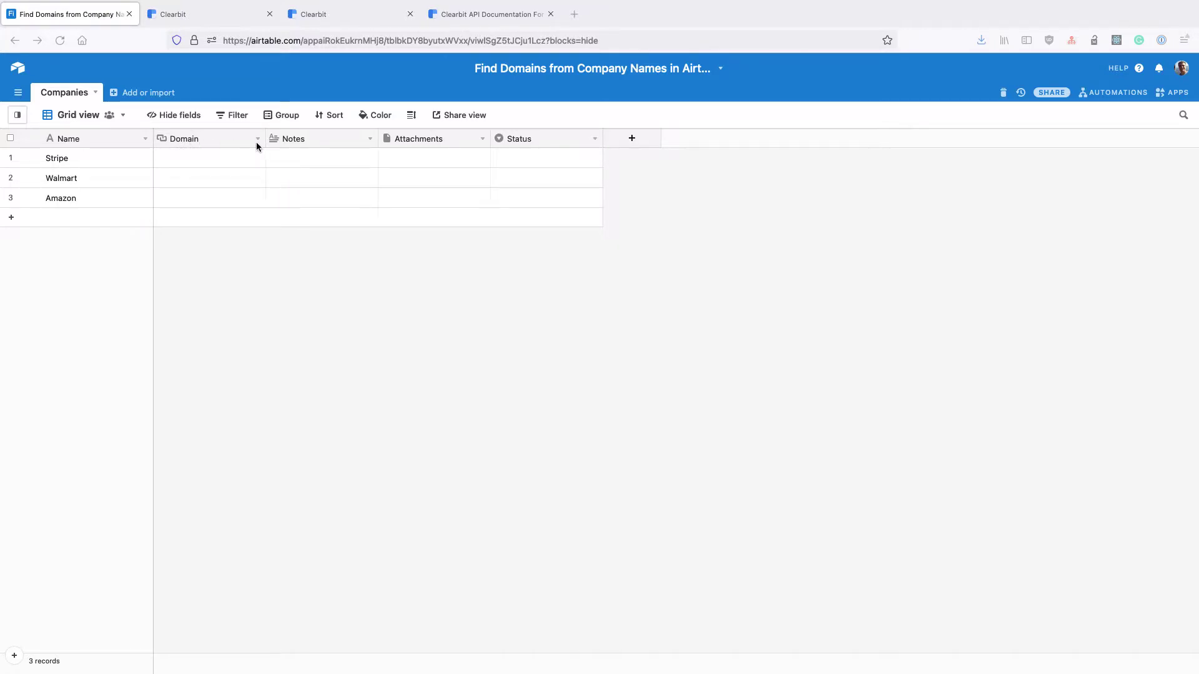
# Step: Create a new grid view of the Companies table named "To process"
pyautogui.click(18, 115)
pyautogui.click(152, 515)
pyautogui.write('To process')
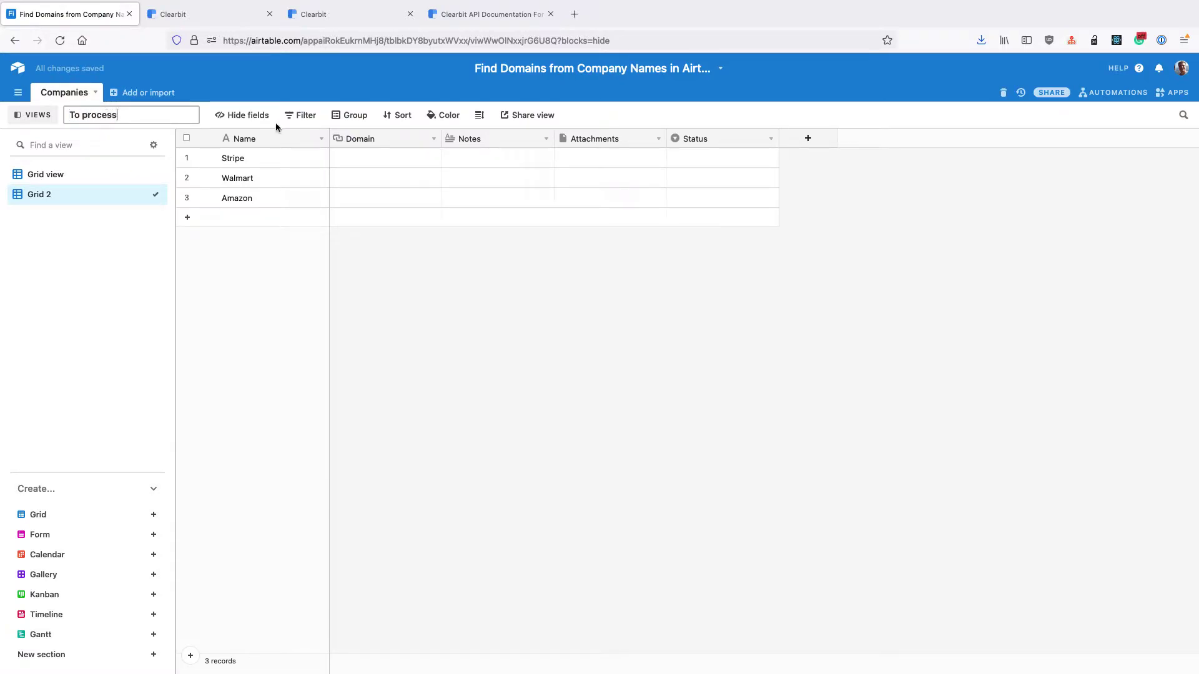
pyautogui.press('Return')
# Step: Filter the To process view to show records where Name is not empty
pyautogui.click(273, 116)
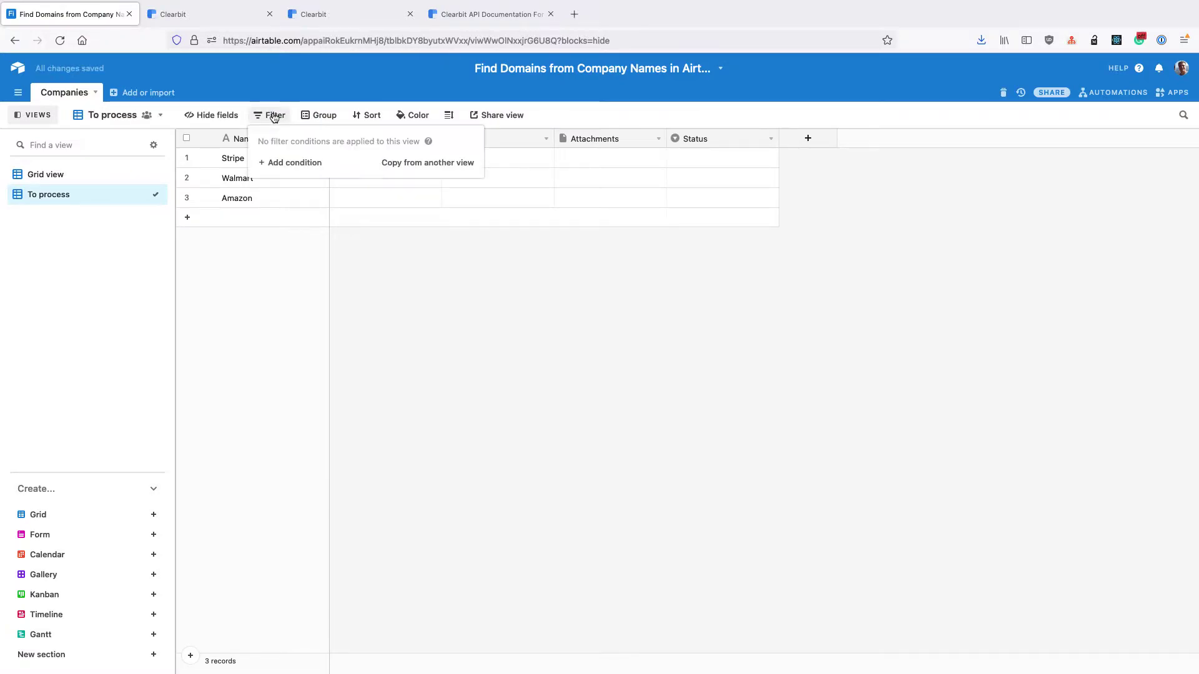
pyautogui.click(293, 164)
pyautogui.click(373, 162)
pyautogui.click(436, 317)
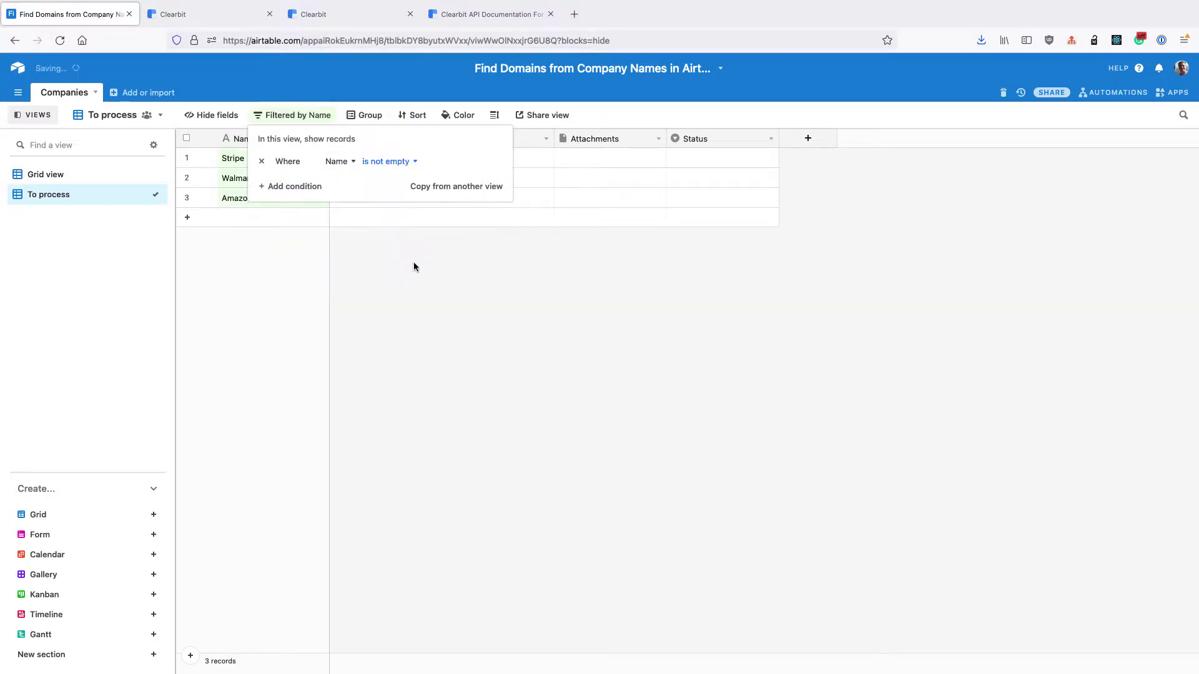
# Step: Add a second filter condition, Domain is empty, to the To process view and return to Grid view
pyautogui.click(293, 187)
pyautogui.click(339, 185)
pyautogui.click(350, 245)
pyautogui.click(379, 186)
pyautogui.click(392, 308)
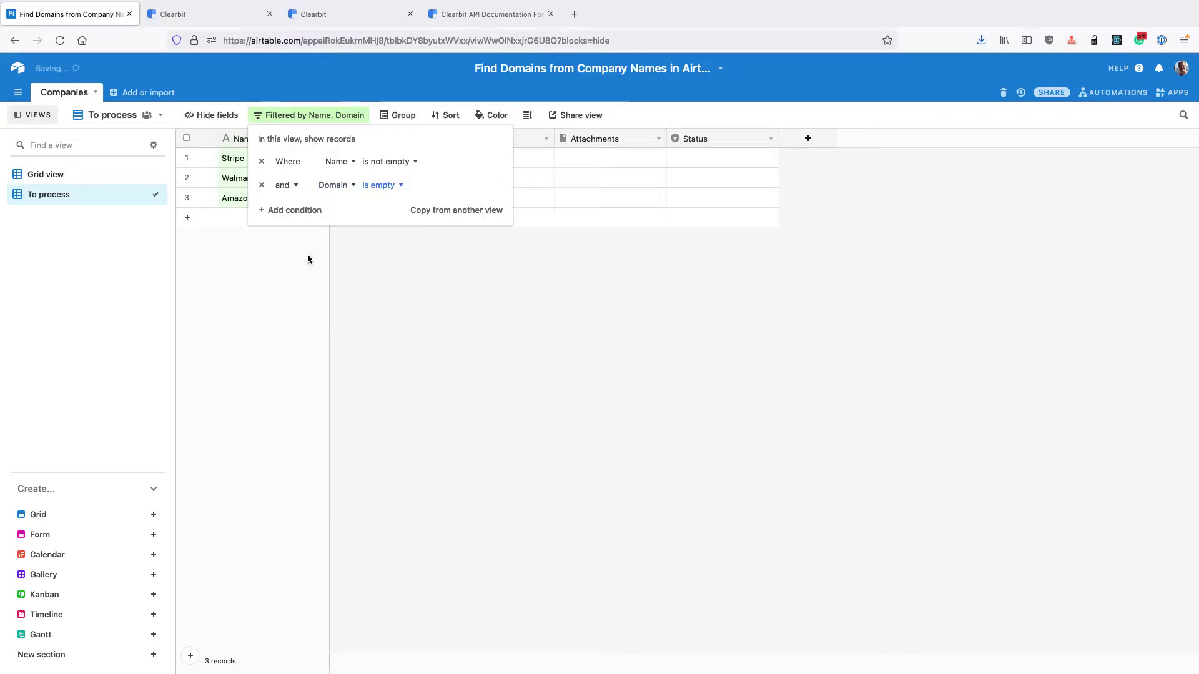
pyautogui.click(50, 174)
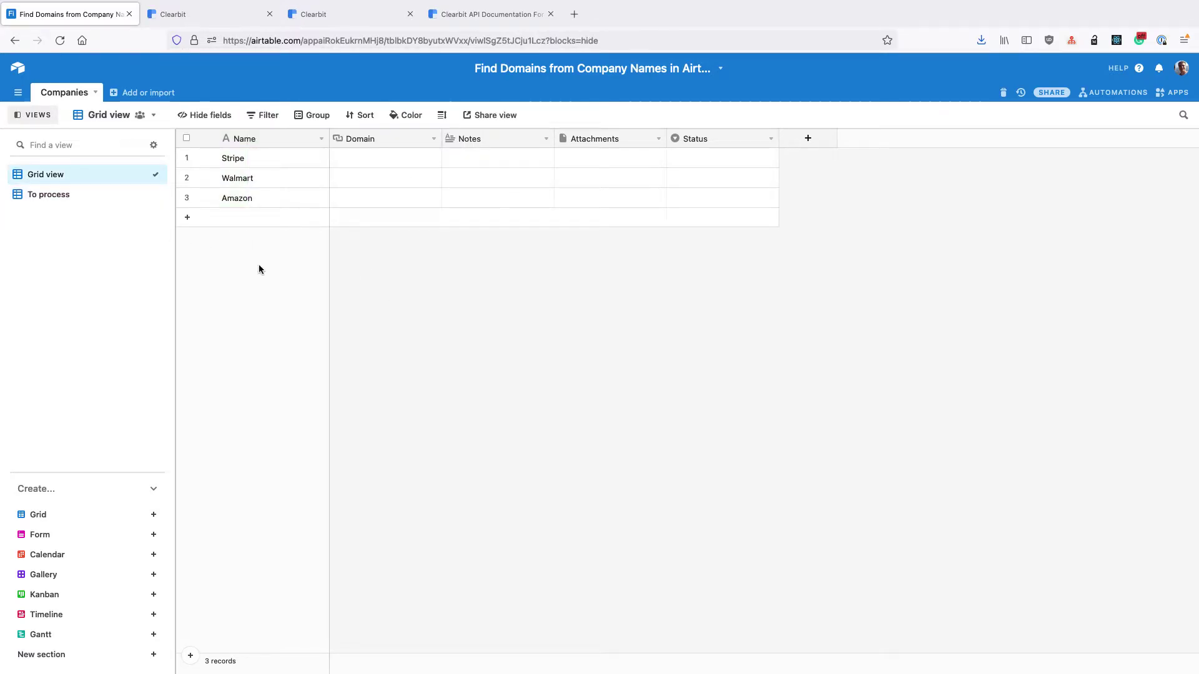
# Step: Look at the Clearbit sign-up page and the account's secret API key, and return to the Airtable base
pyautogui.click(187, 19)
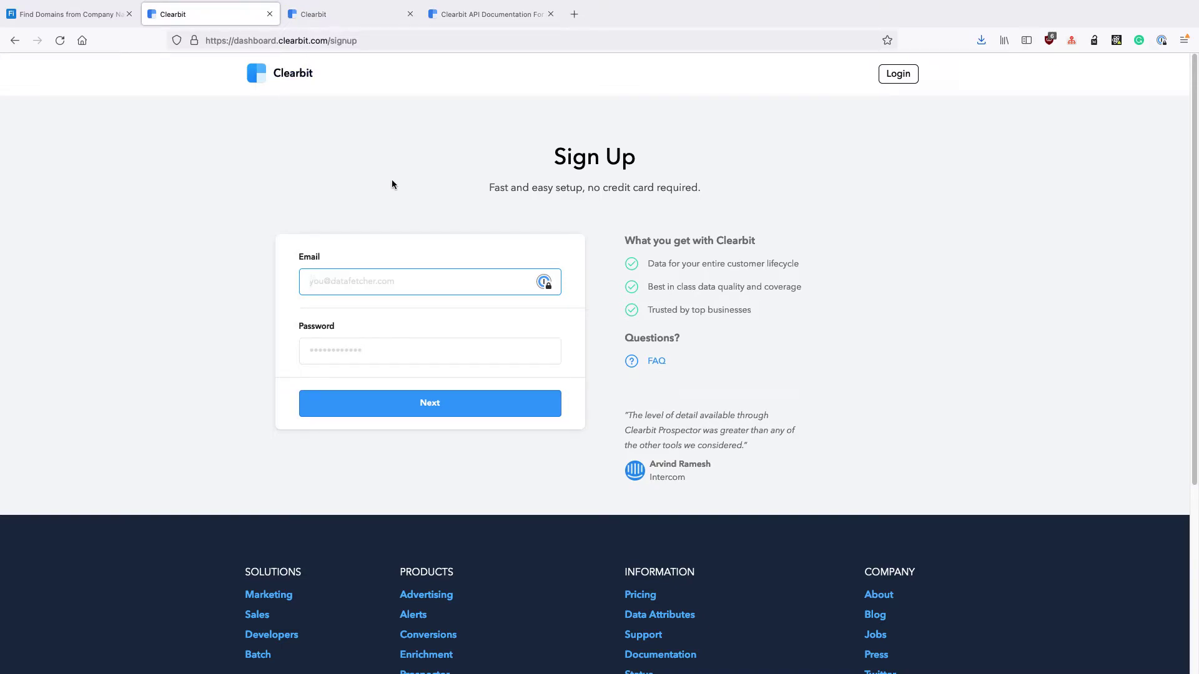
pyautogui.click(353, 26)
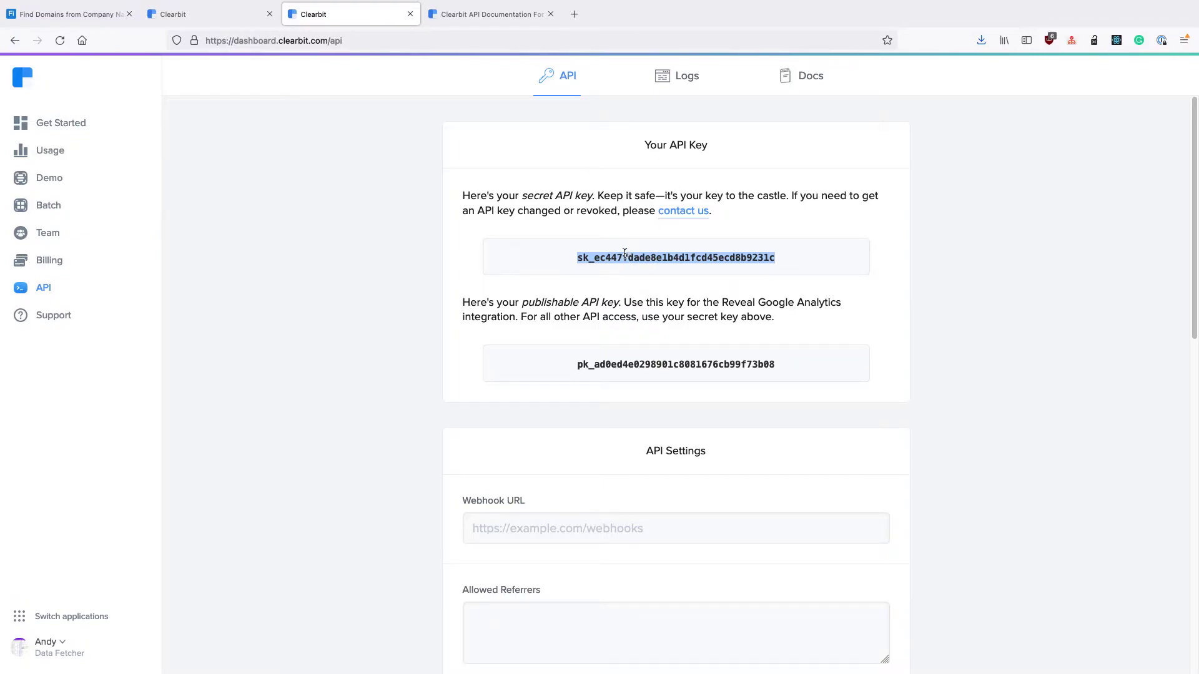
pyautogui.click(77, 21)
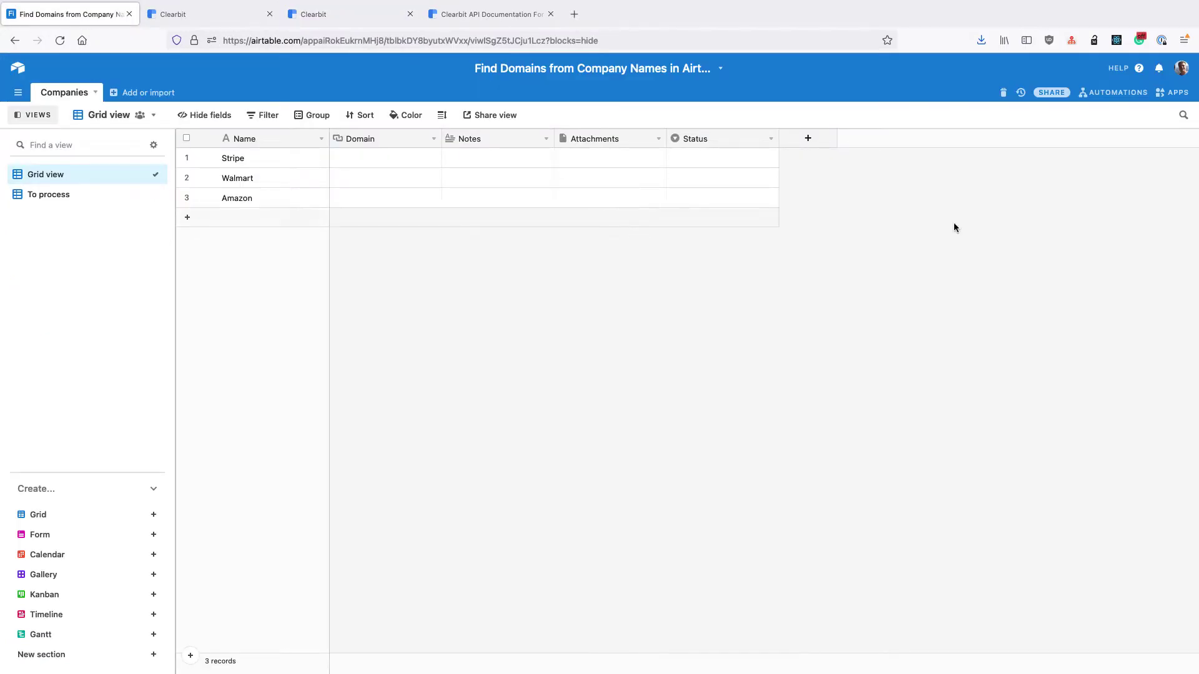
# Step: Search the Airtable app marketplace for "data f" and add the Data Fetcher app to the base
pyautogui.click(1174, 94)
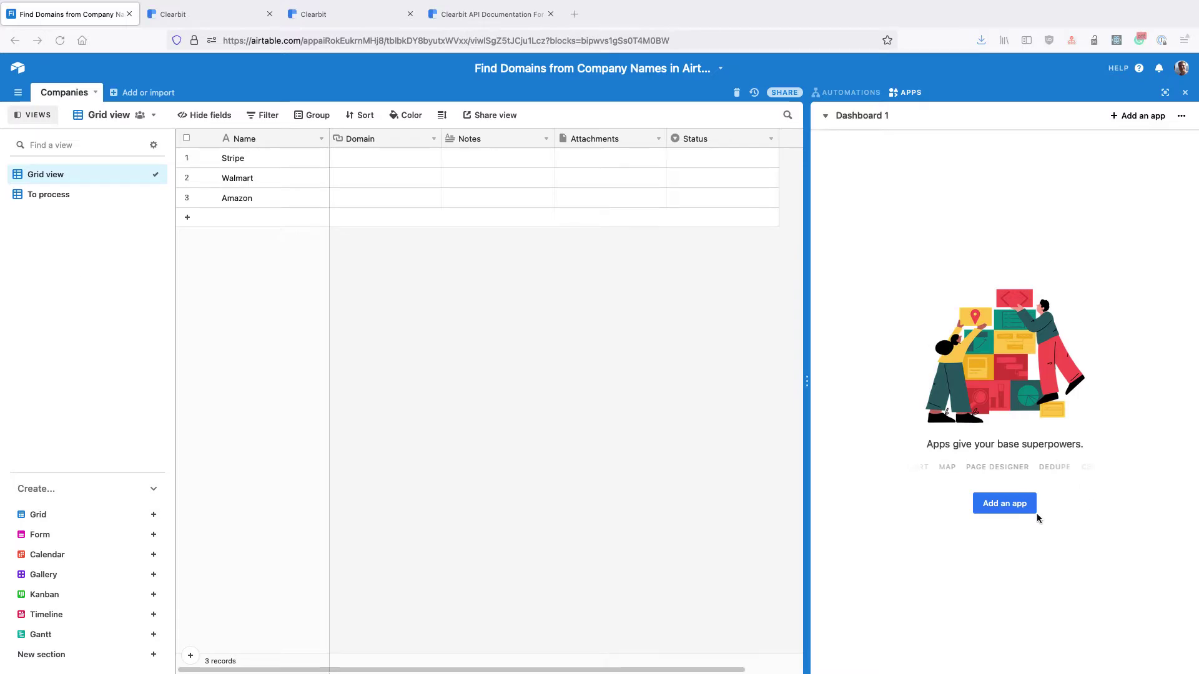
pyautogui.click(1017, 507)
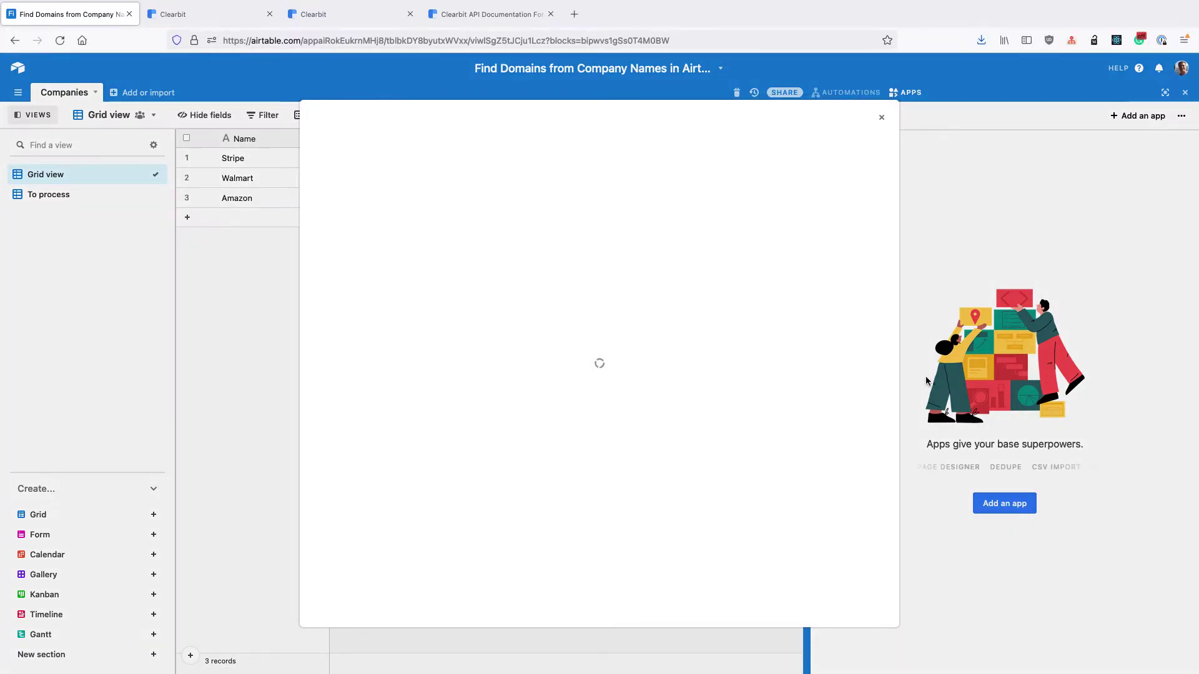
pyautogui.click(786, 146)
pyautogui.write('d')
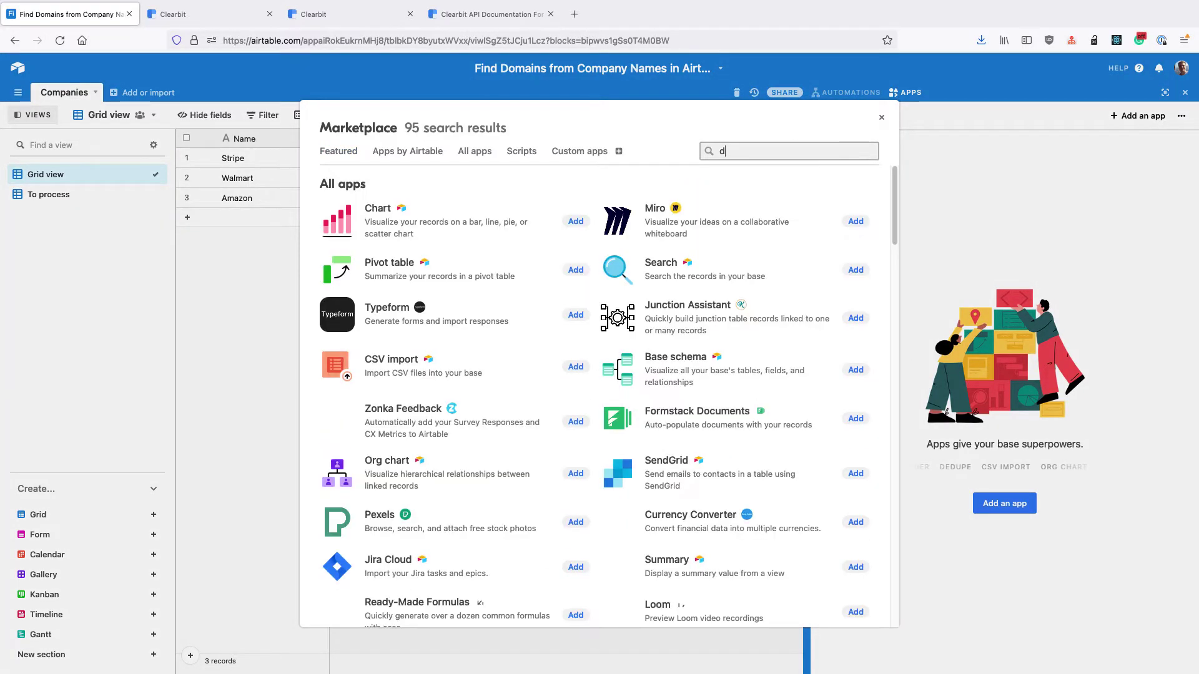
pyautogui.write('ata f')
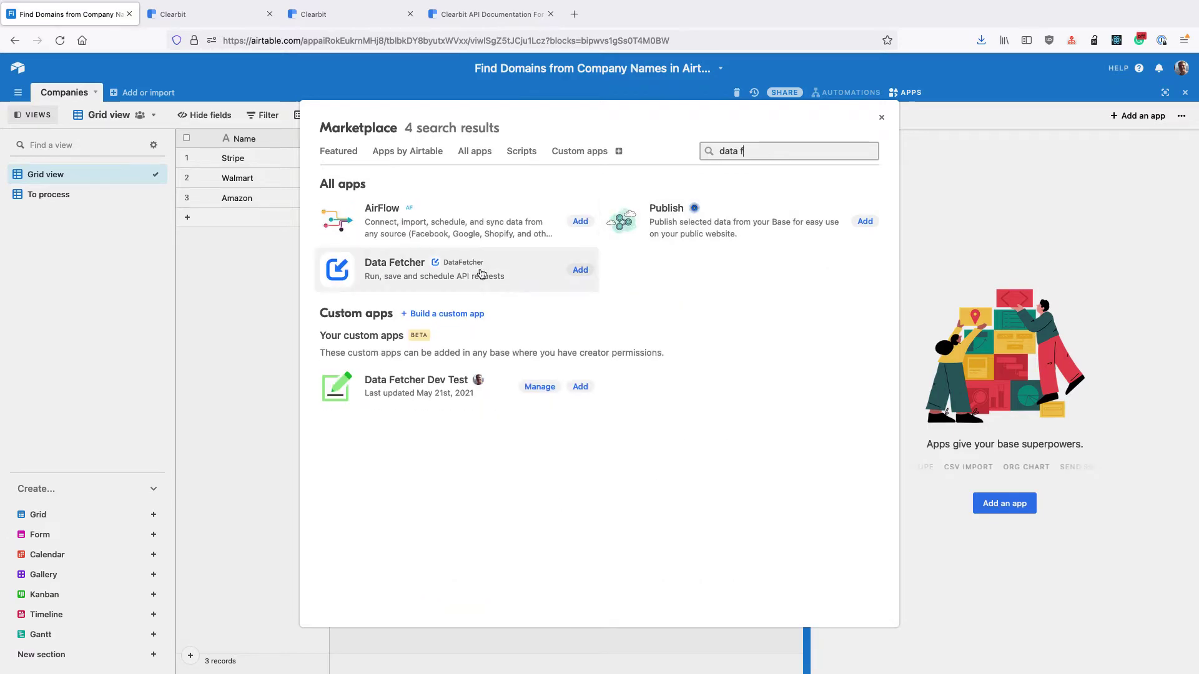
pyautogui.click(580, 273)
pyautogui.click(710, 463)
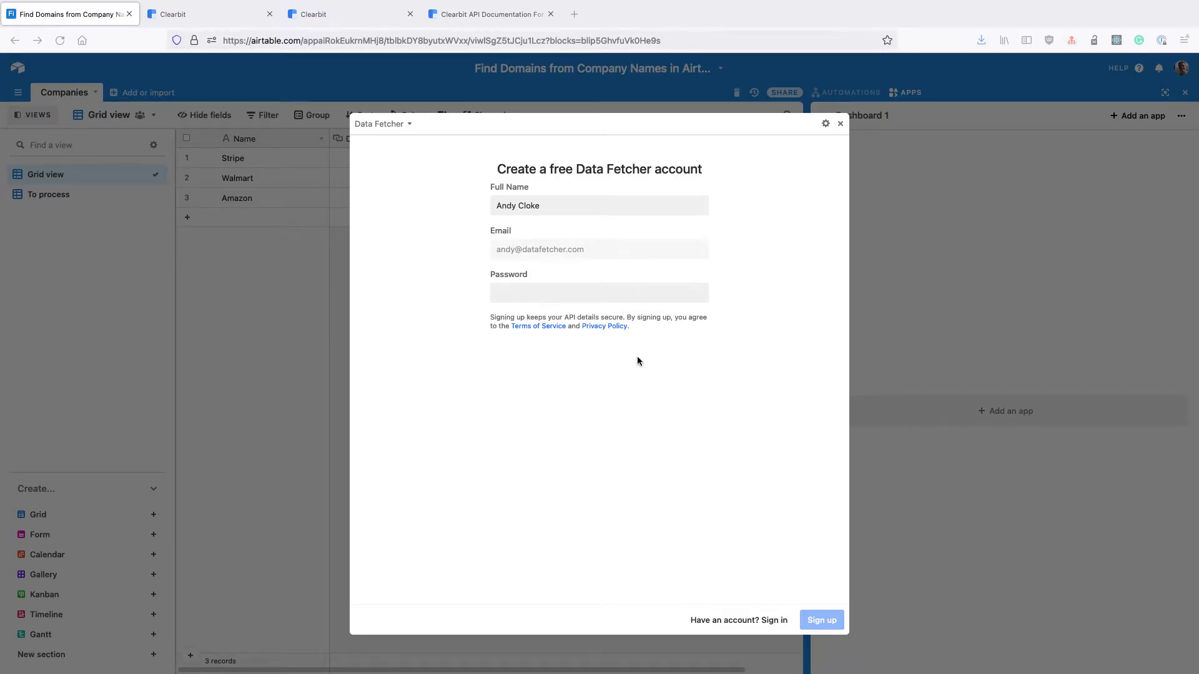
# Step: Sign in to Data Fetcher with the existing account
pyautogui.click(758, 621)
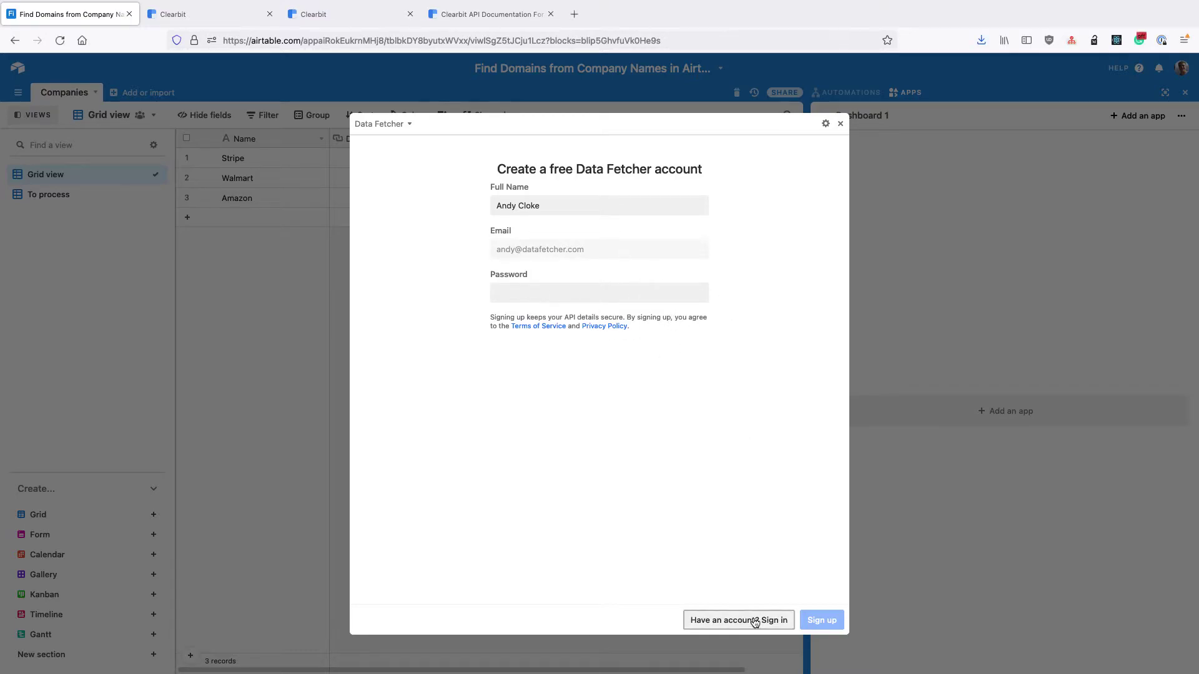
pyautogui.press('Return')
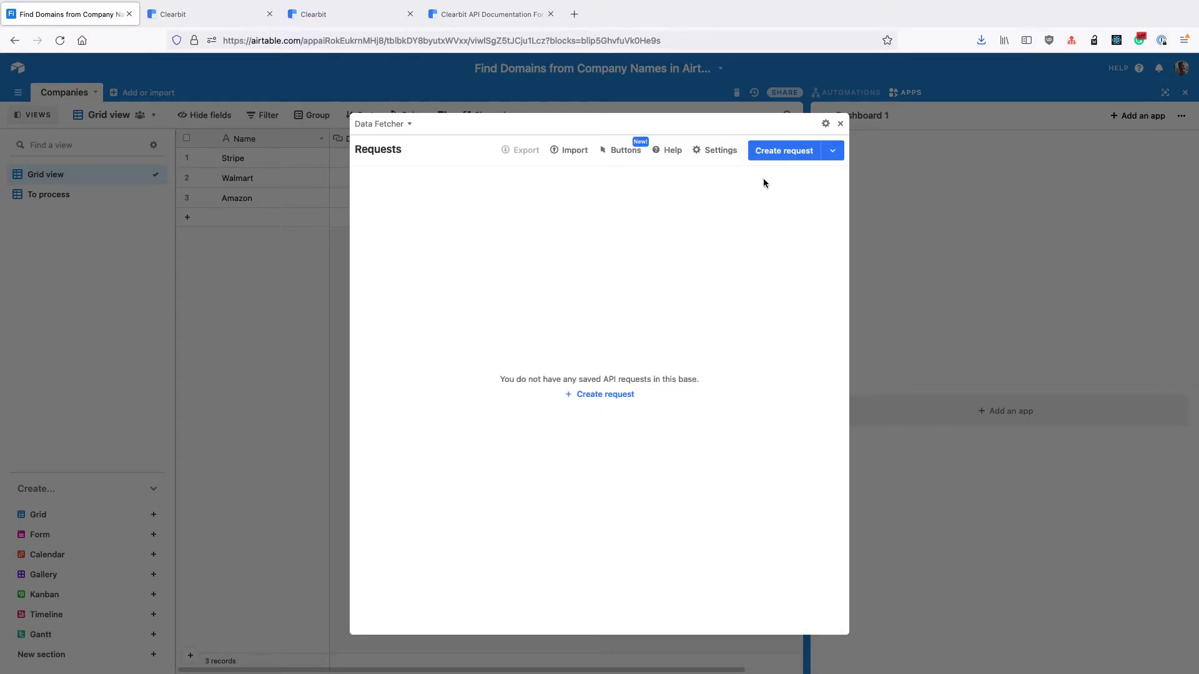
# Step: Create a Data Fetcher request and name it "Domains for Company Names"
pyautogui.click(772, 155)
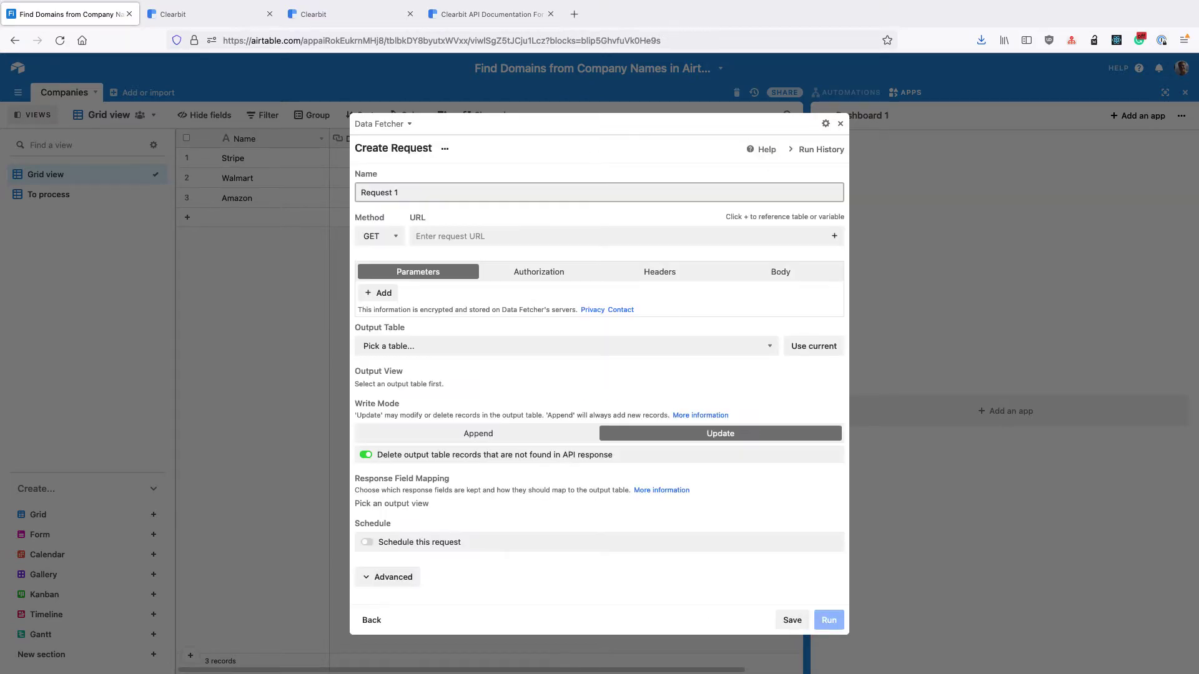
pyautogui.tripleClick(431, 196)
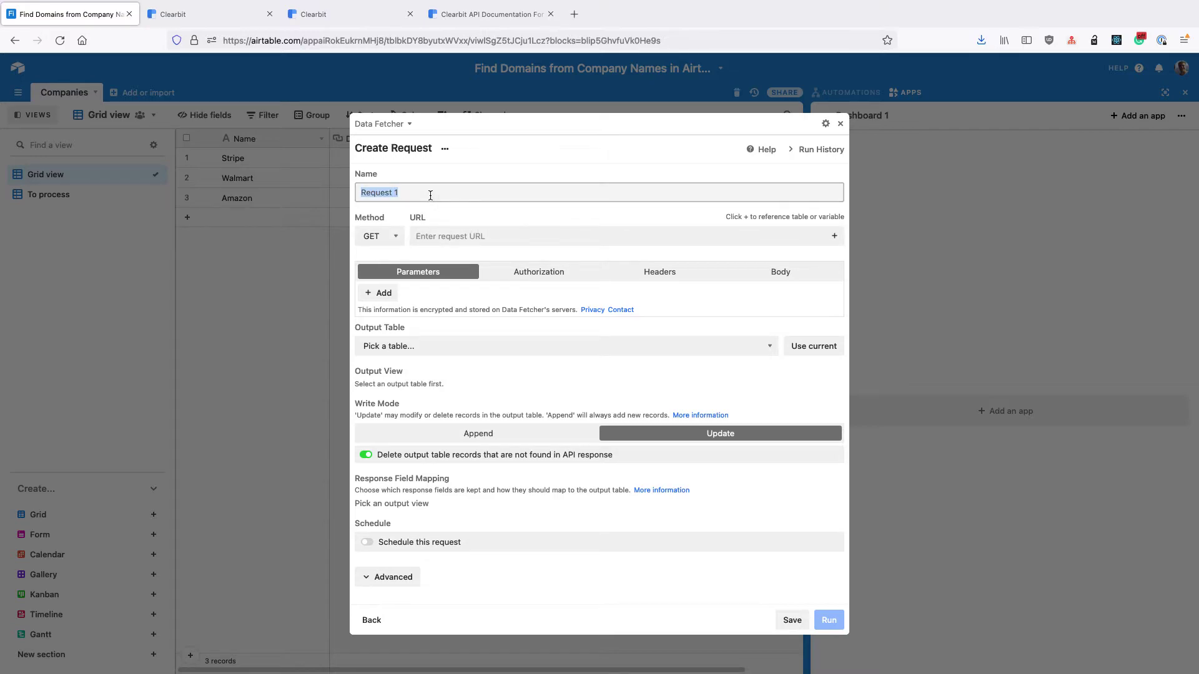
pyautogui.write('DOm')
pyautogui.press('BackSpace')
pyautogui.write('omains')
pyautogui.click(395, 193)
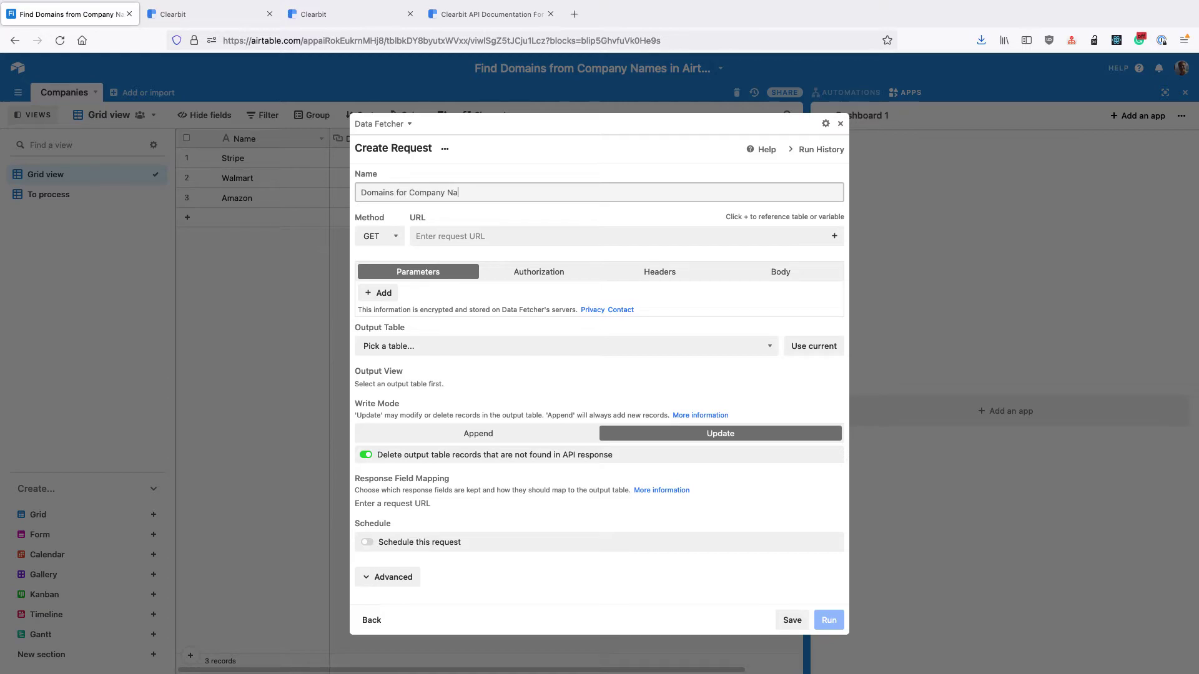
pyautogui.click(454, 238)
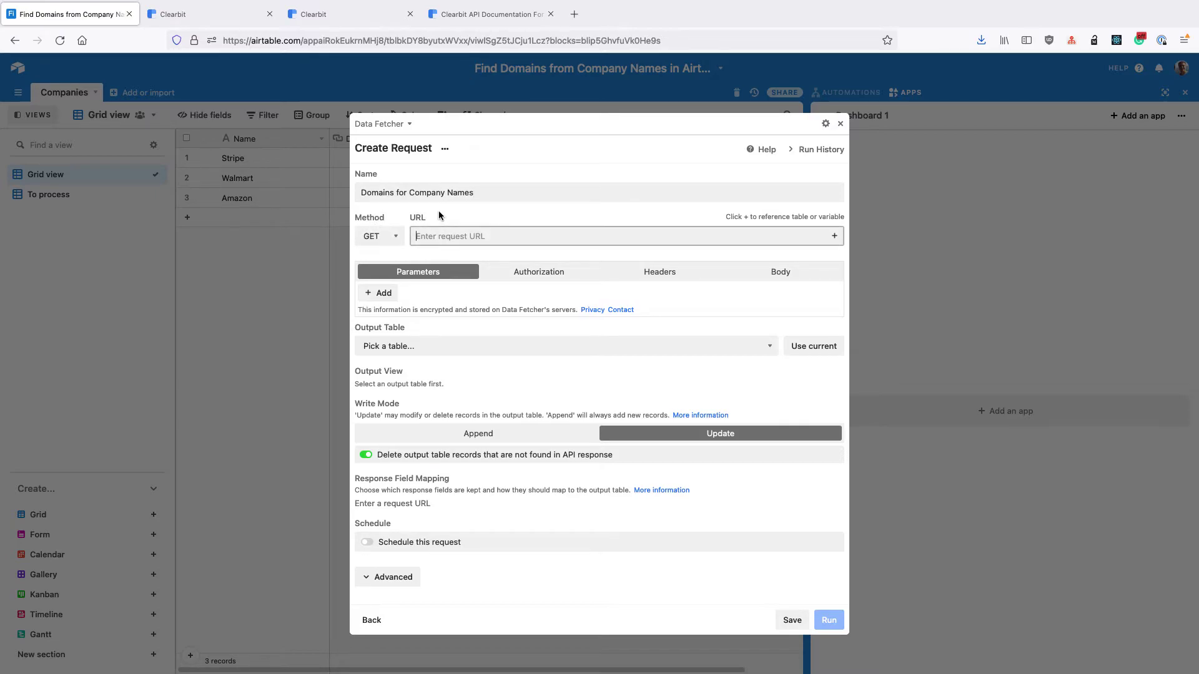
pyautogui.click(466, 20)
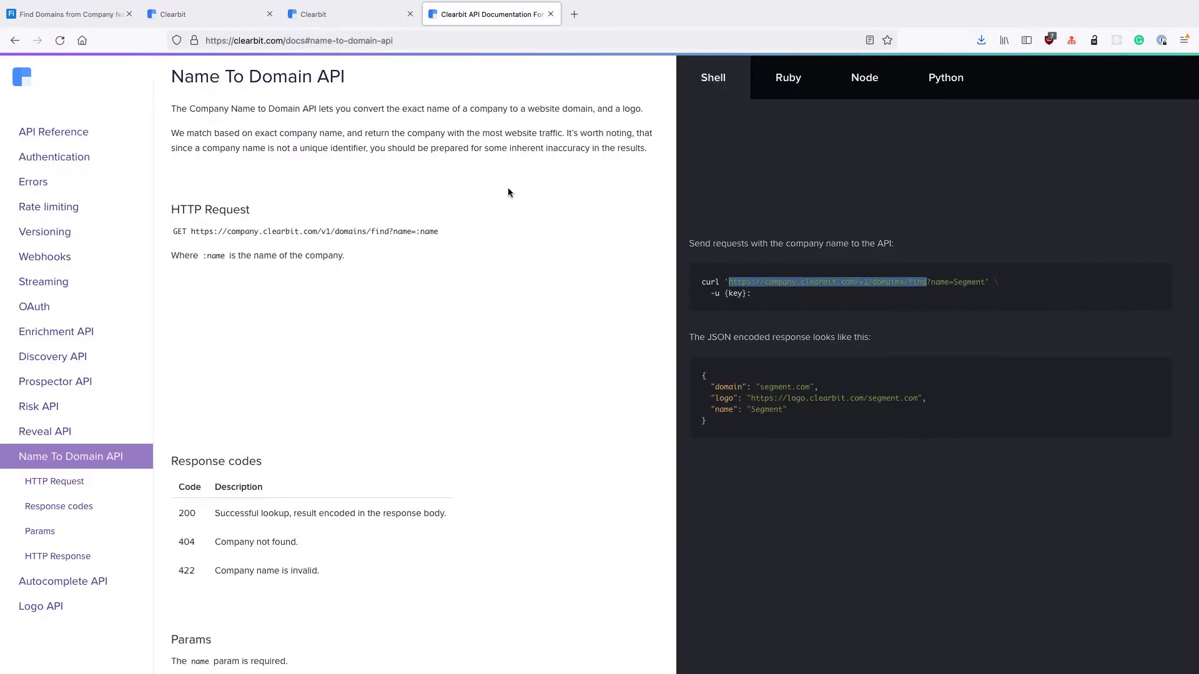
pyautogui.rightClick(839, 294)
pyautogui.click(847, 388)
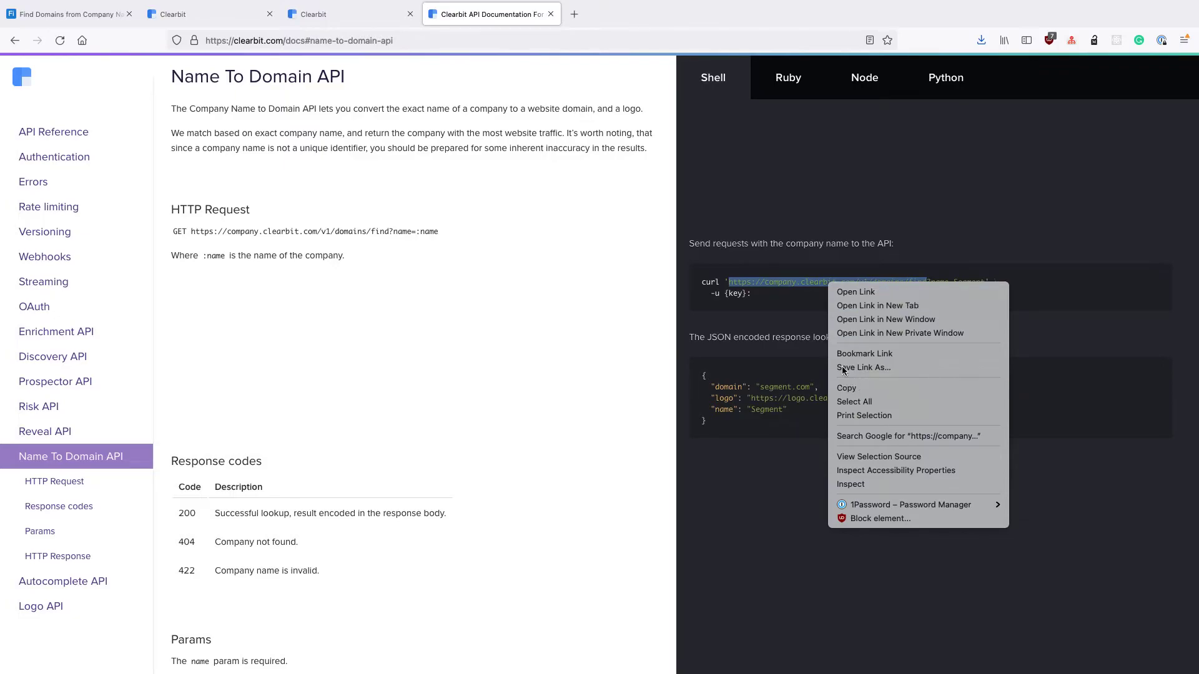
pyautogui.click(94, 14)
pyautogui.press('super+v')
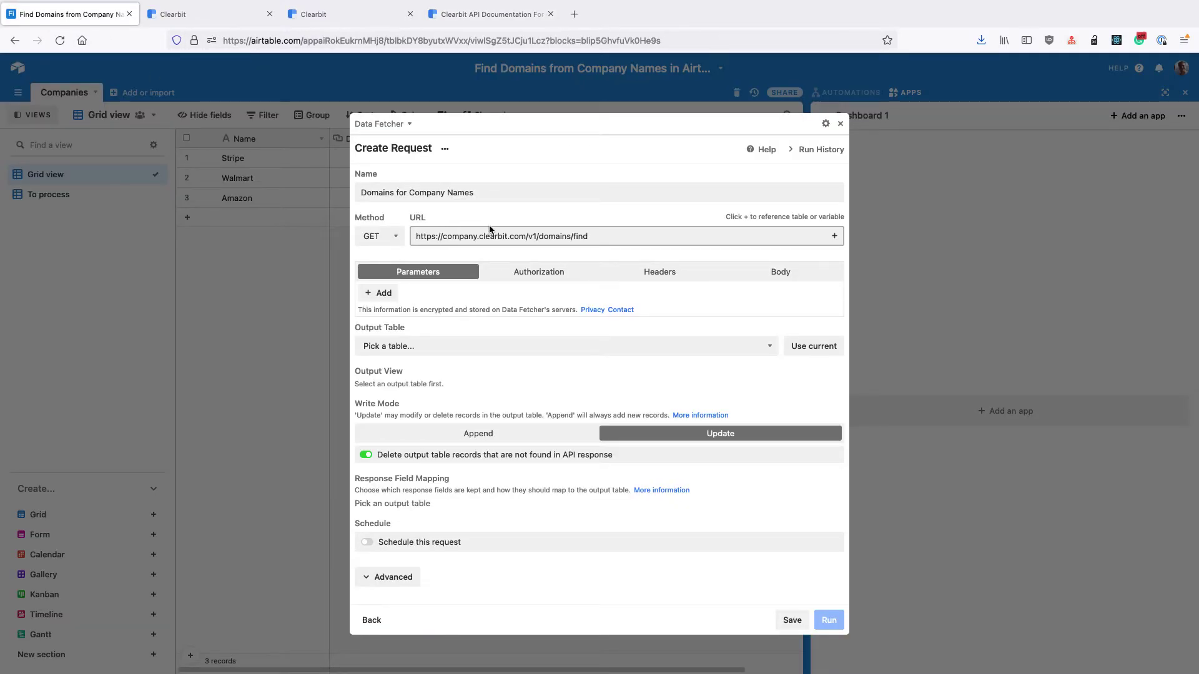
# Step: Add a request parameter called "name"
pyautogui.click(384, 293)
pyautogui.click(403, 293)
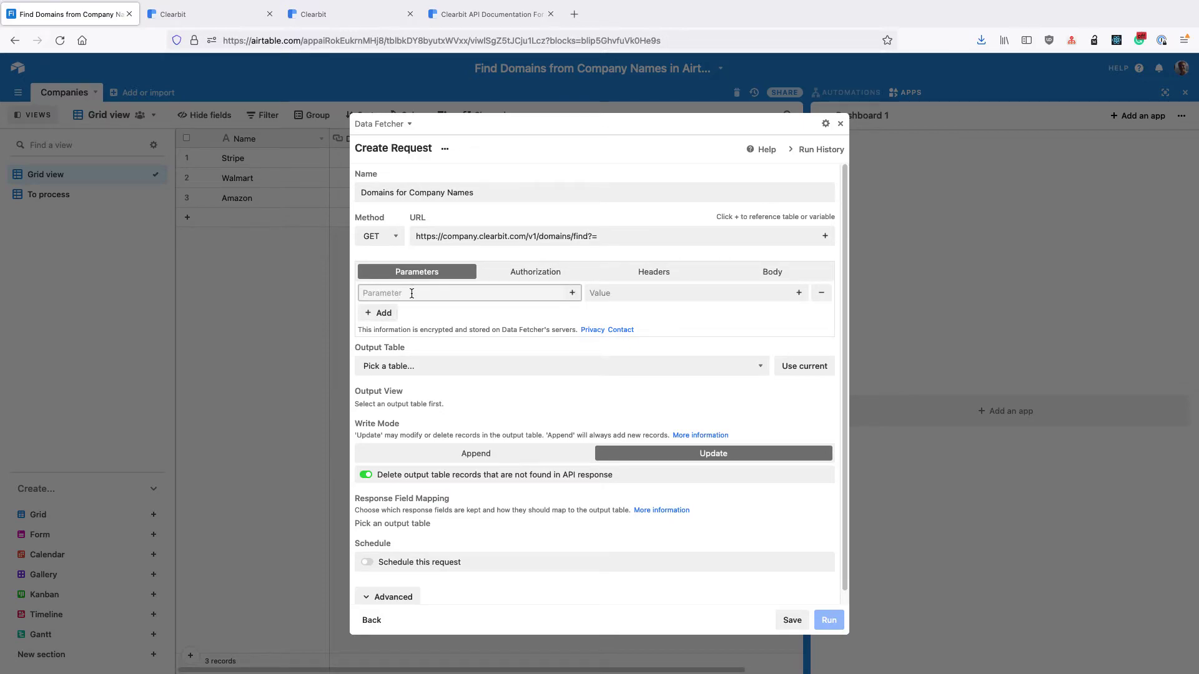
pyautogui.write('name')
# Step: Set the name parameter's value to a reference to the Name field of the Companies table
pyautogui.click(618, 294)
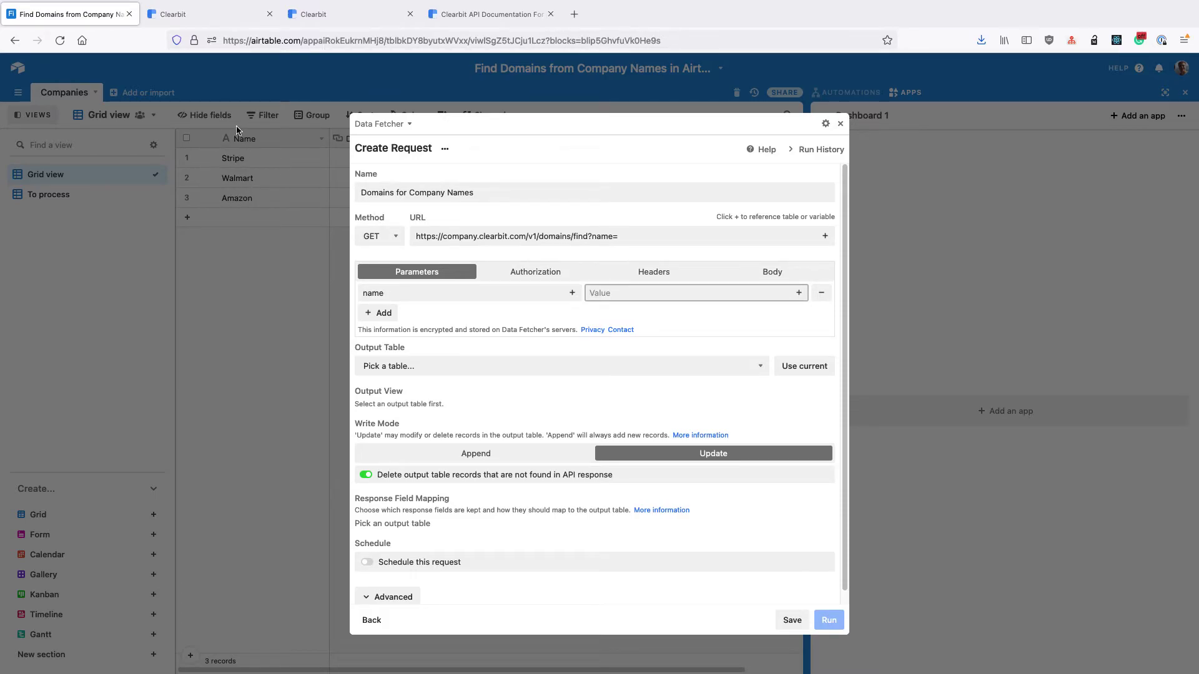
pyautogui.click(799, 292)
pyautogui.click(607, 409)
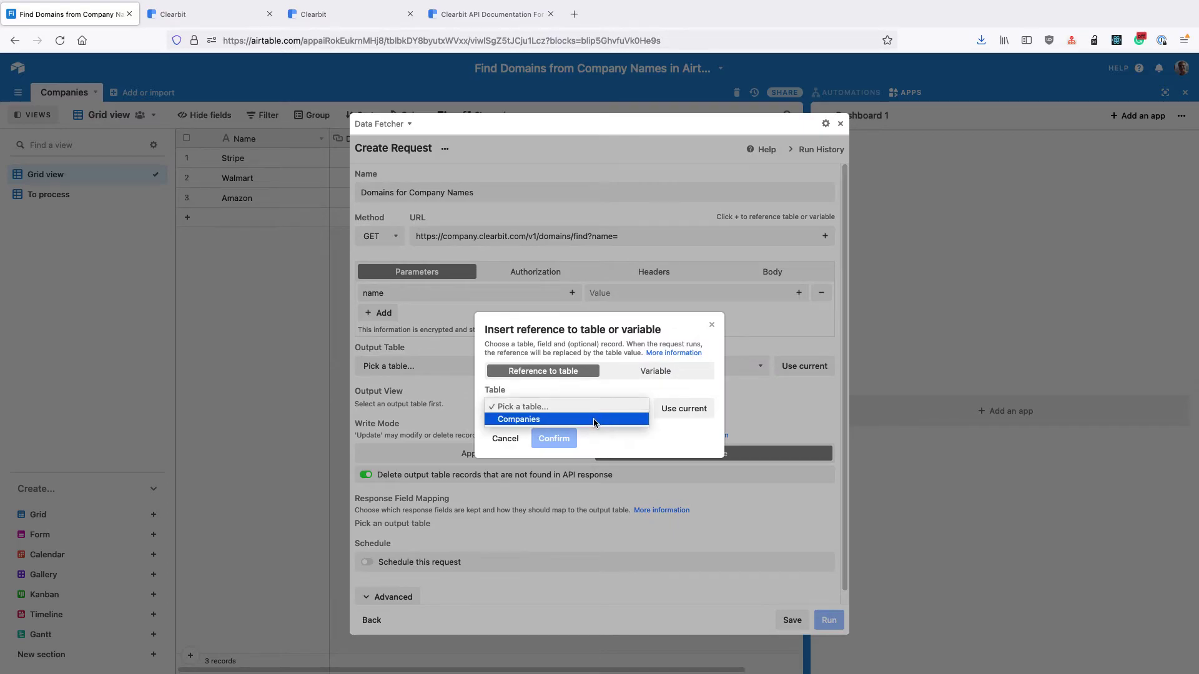
pyautogui.click(593, 418)
pyautogui.click(593, 431)
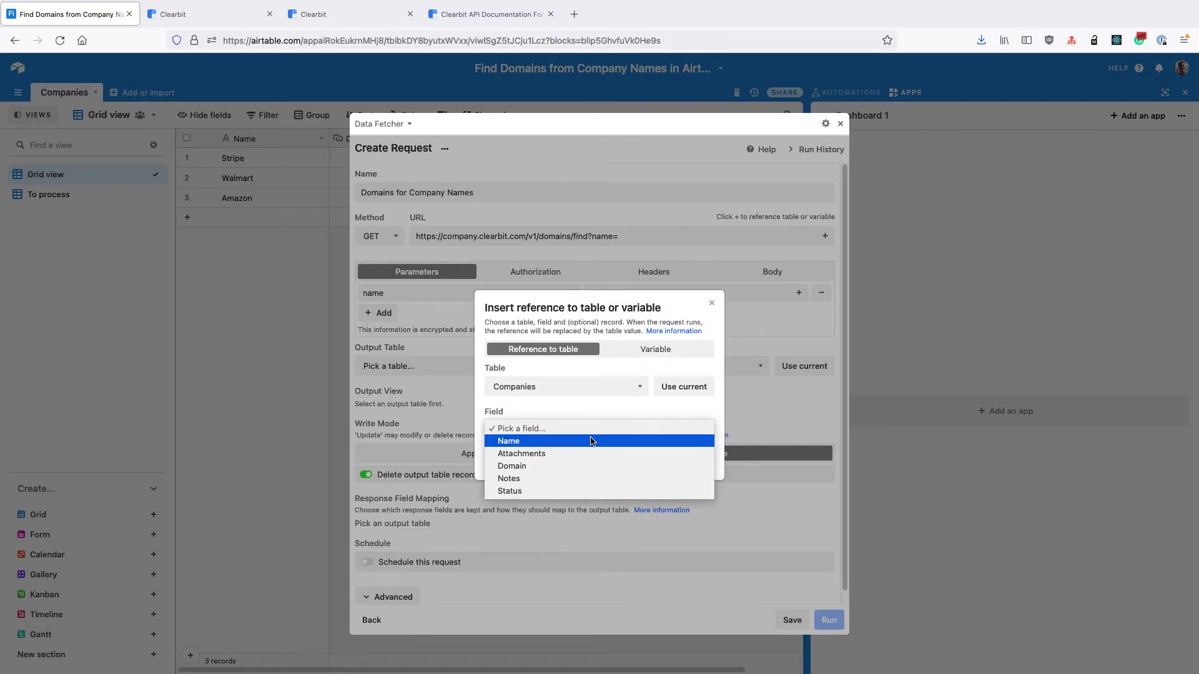
pyautogui.click(591, 441)
pyautogui.click(553, 515)
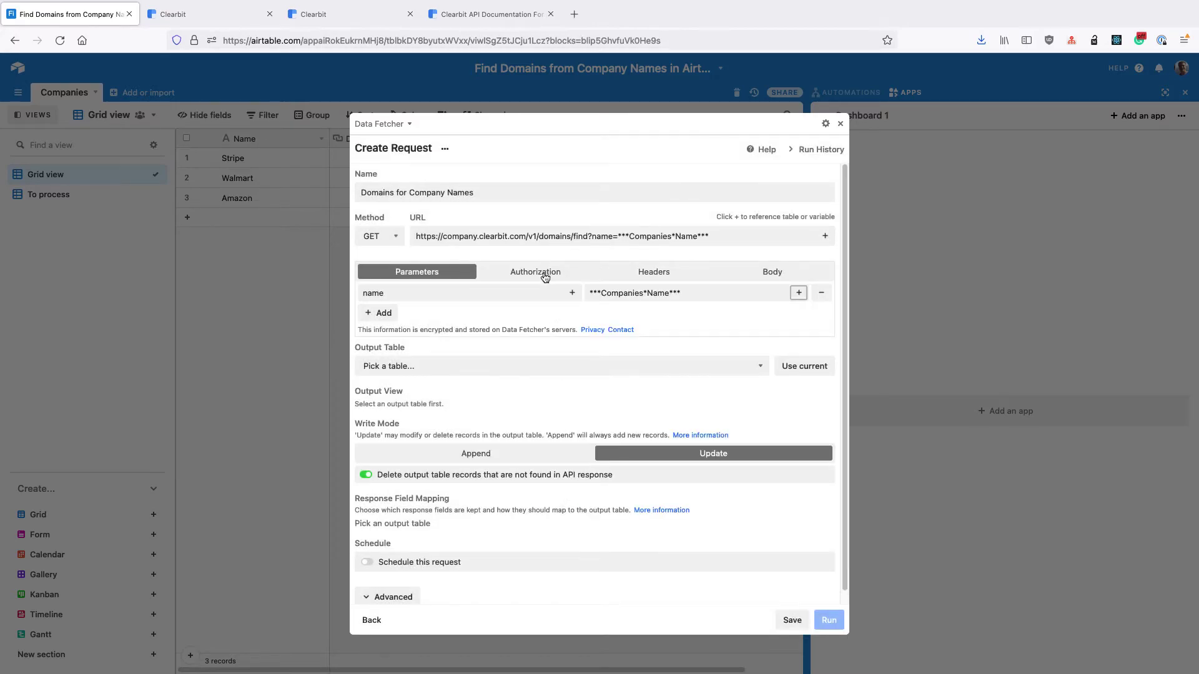
# Step: Set the request's authorization type to Basic and paste the secret API key from the Clearbit dashboard as the username
pyautogui.click(545, 275)
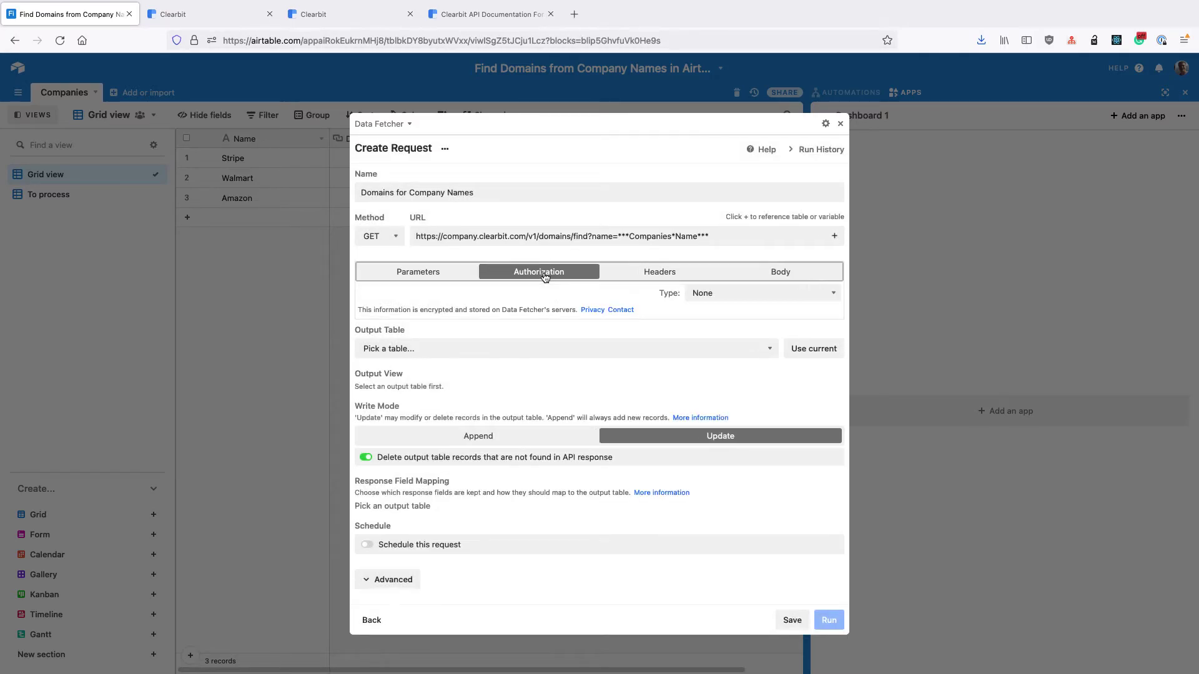
pyautogui.click(710, 294)
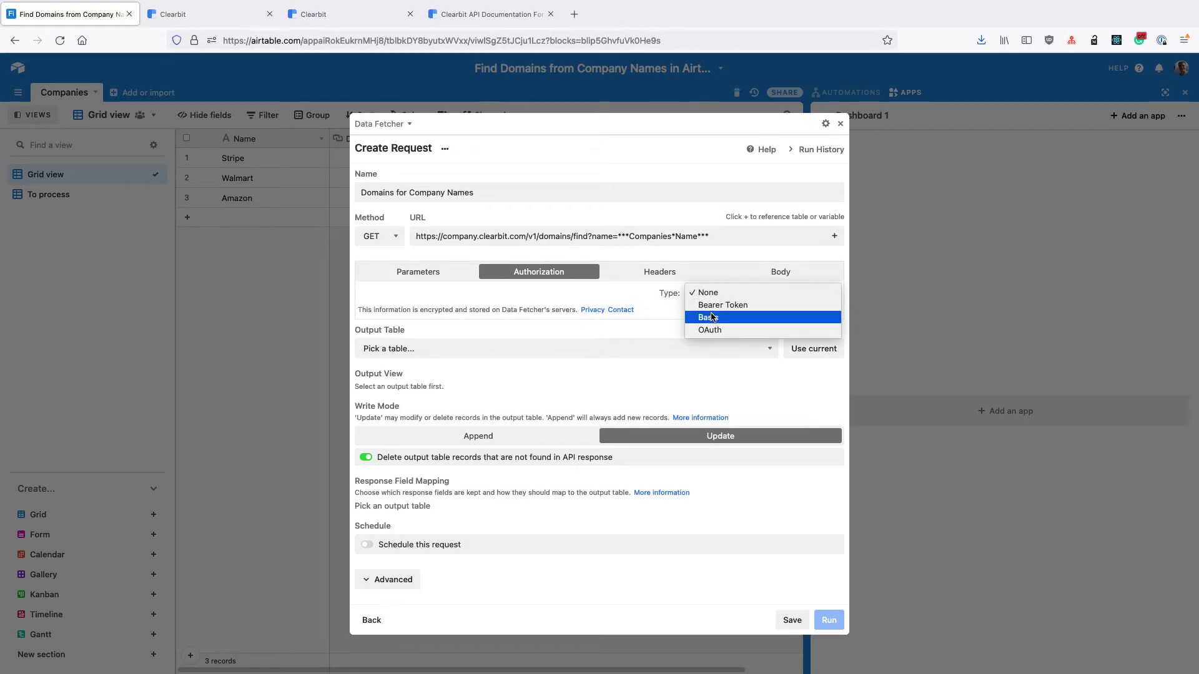
pyautogui.click(712, 317)
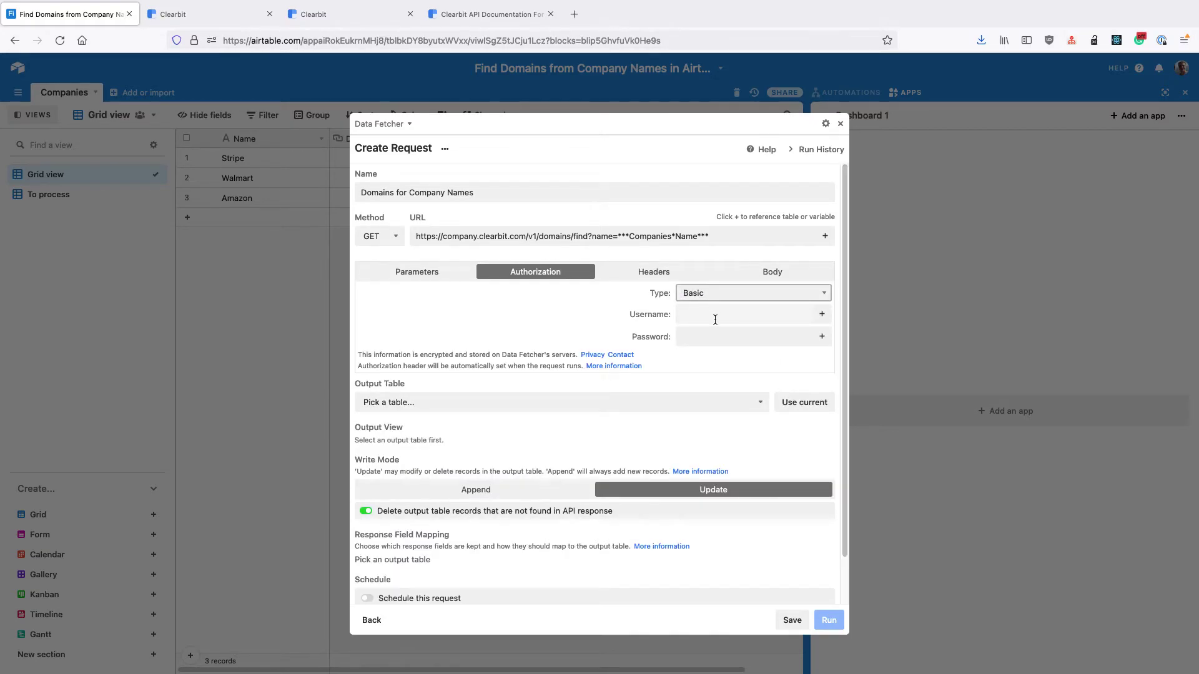
pyautogui.press('super+3')
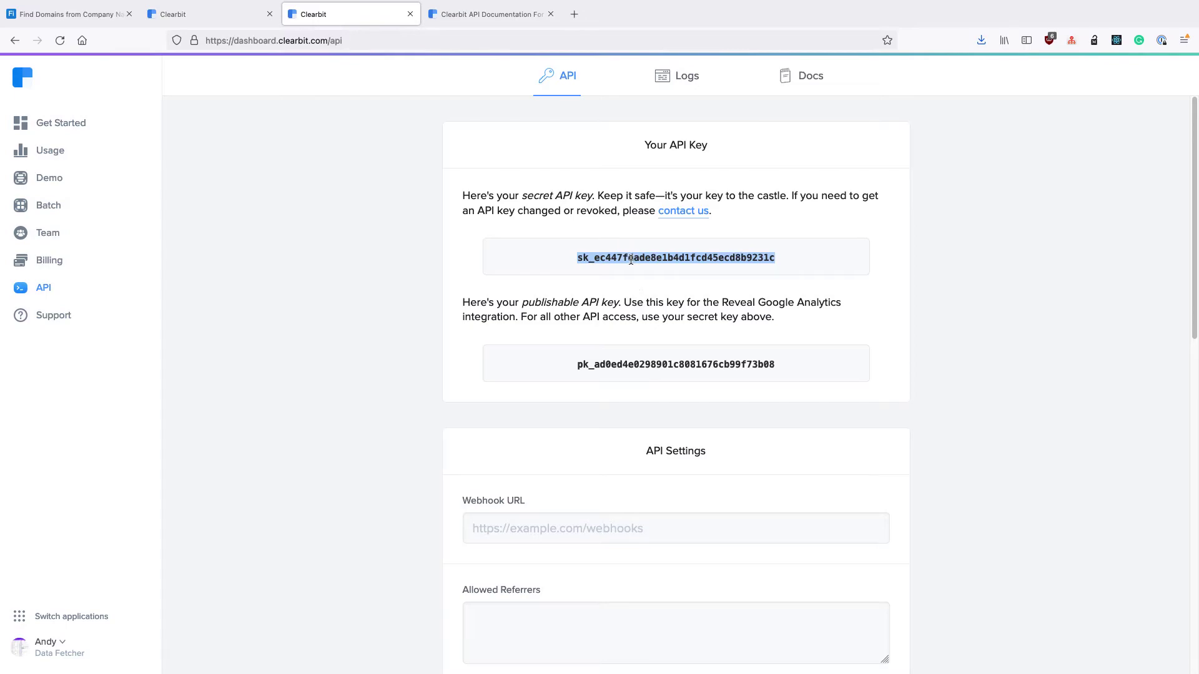
pyautogui.click(69, 14)
pyautogui.click(722, 310)
pyautogui.press('super+v')
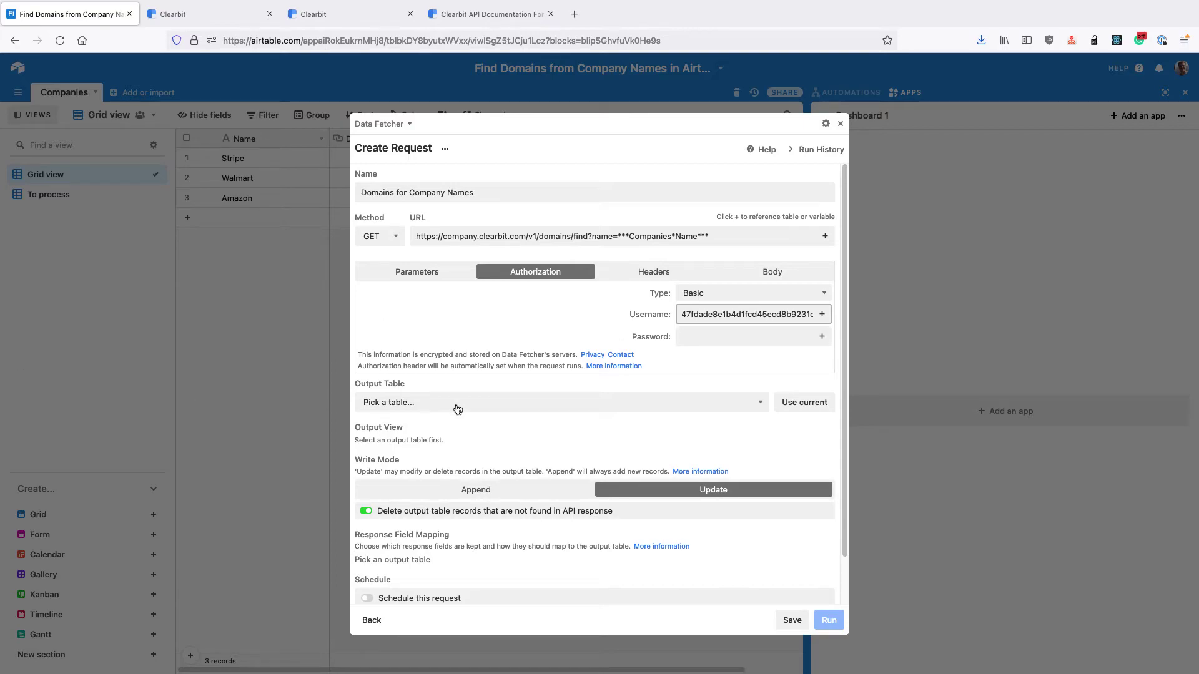
# Step: Set the request's output table to Companies and its output view to To process
pyautogui.click(806, 402)
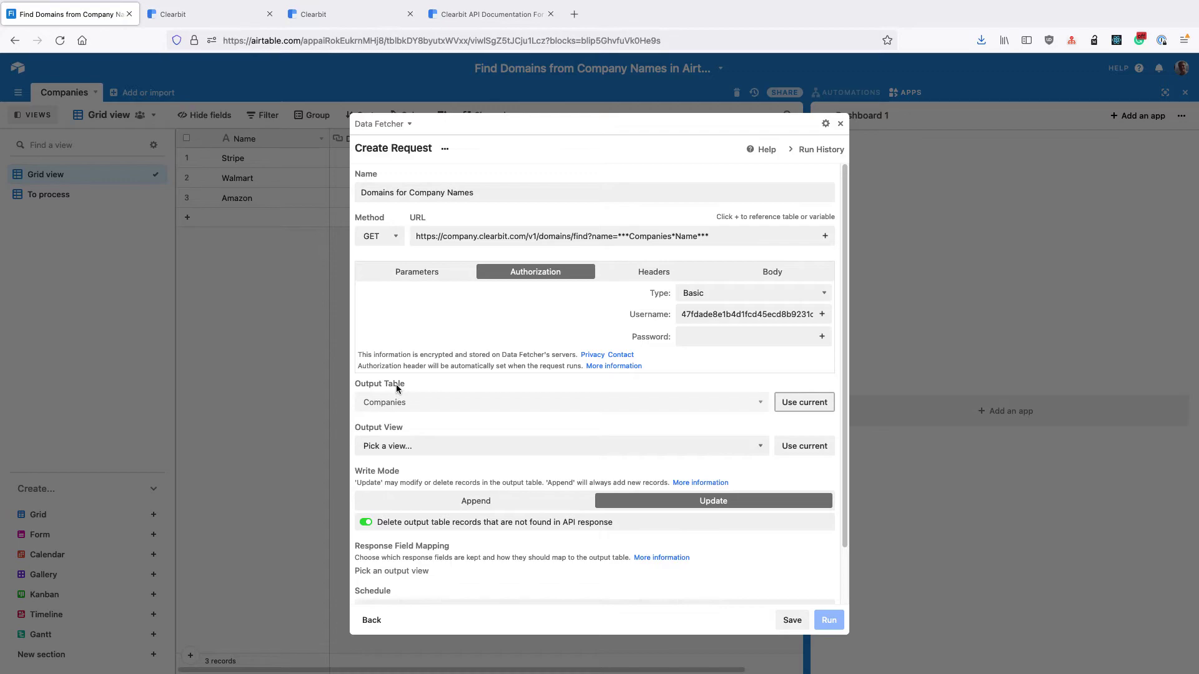
pyautogui.click(424, 449)
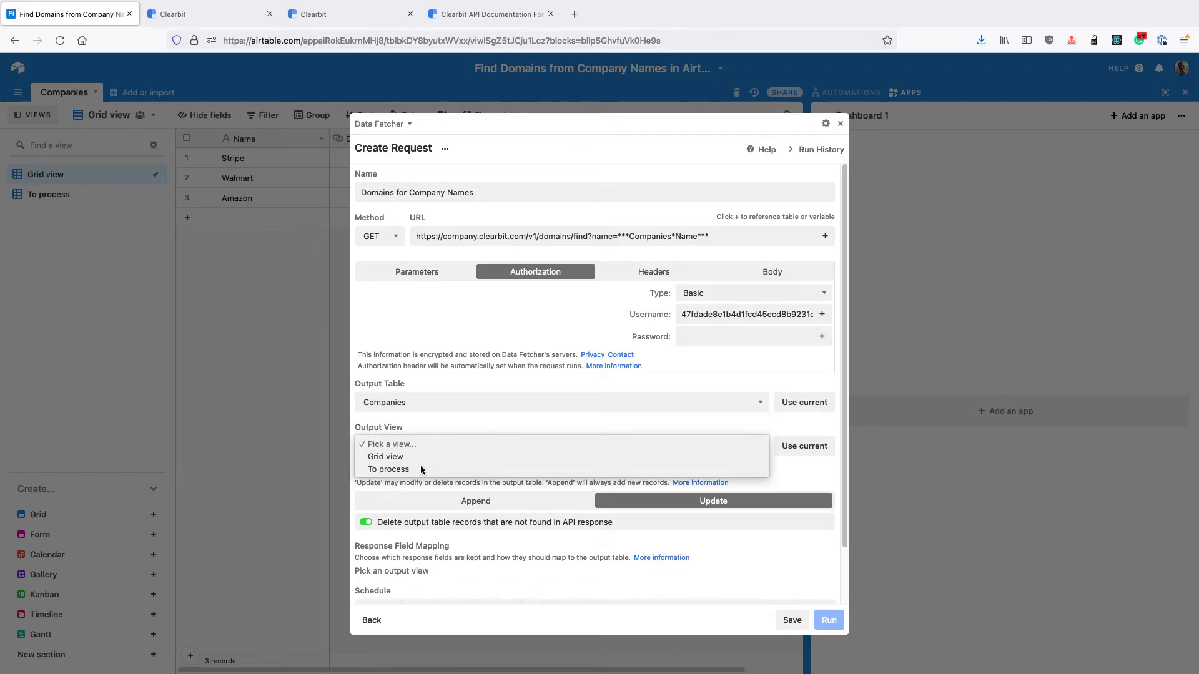
pyautogui.click(421, 469)
pyautogui.scroll(-1, 434, 412)
pyautogui.scroll(-2, 436, 410)
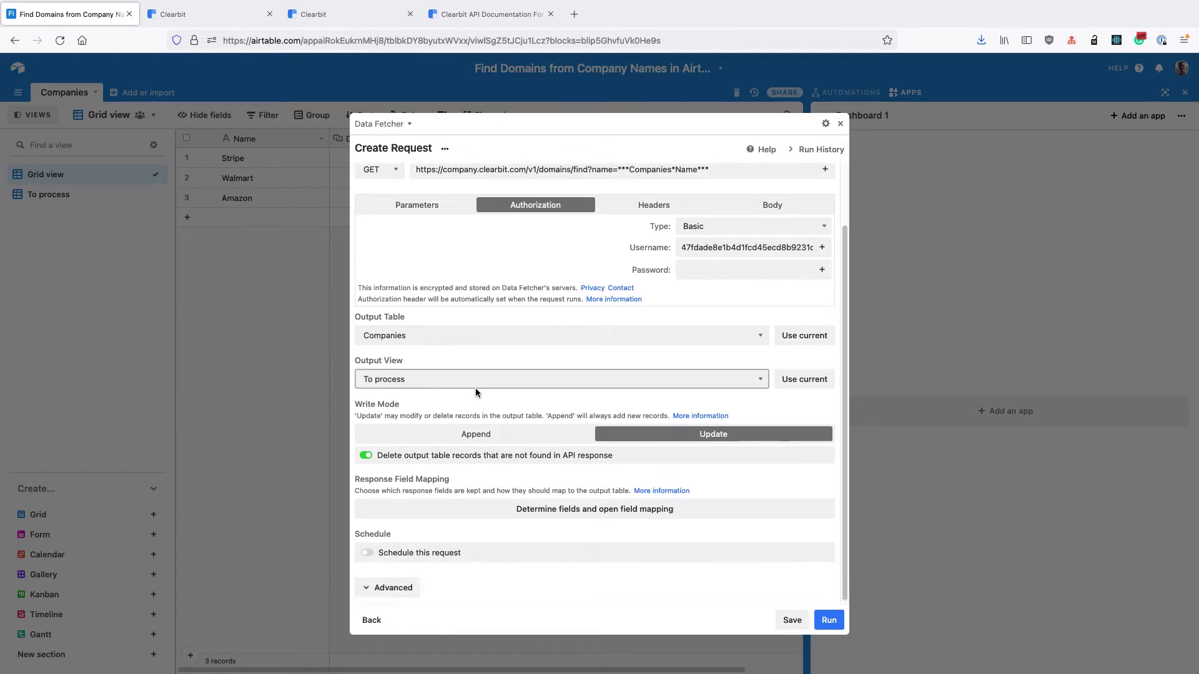
# Step: Set the request to run on multiple records from the Companies table's To process view, continuing with the next request after an error
pyautogui.click(403, 586)
pyautogui.scroll(-6, 461, 421)
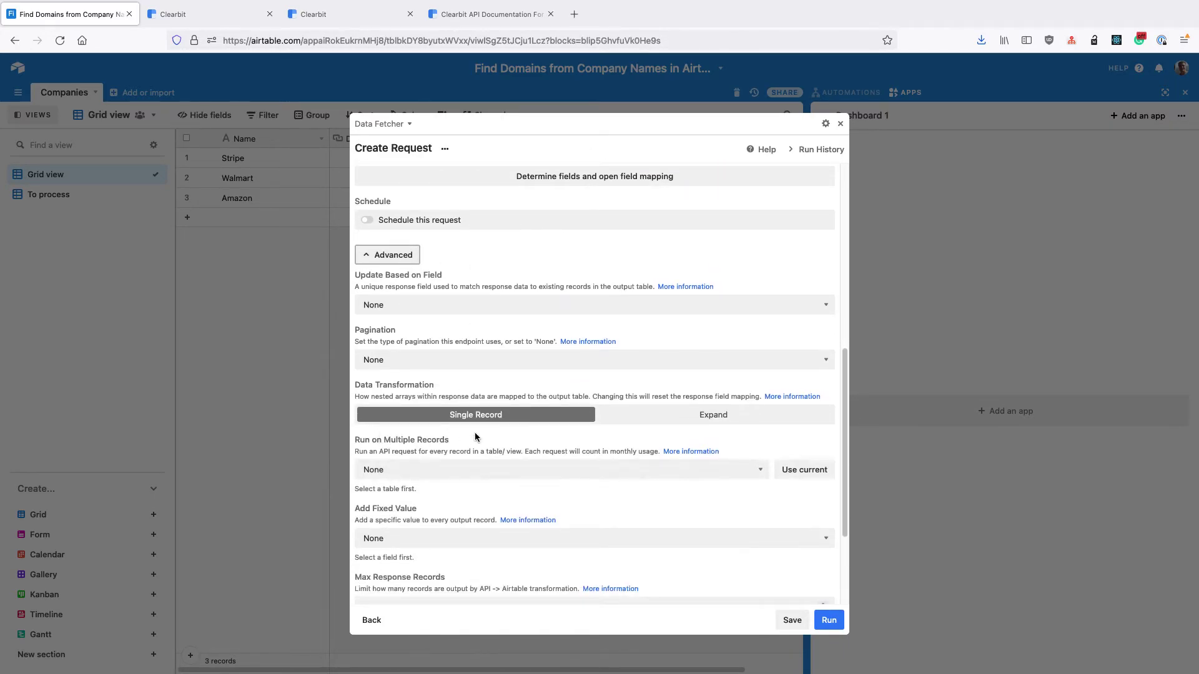
pyautogui.click(646, 470)
pyautogui.click(645, 481)
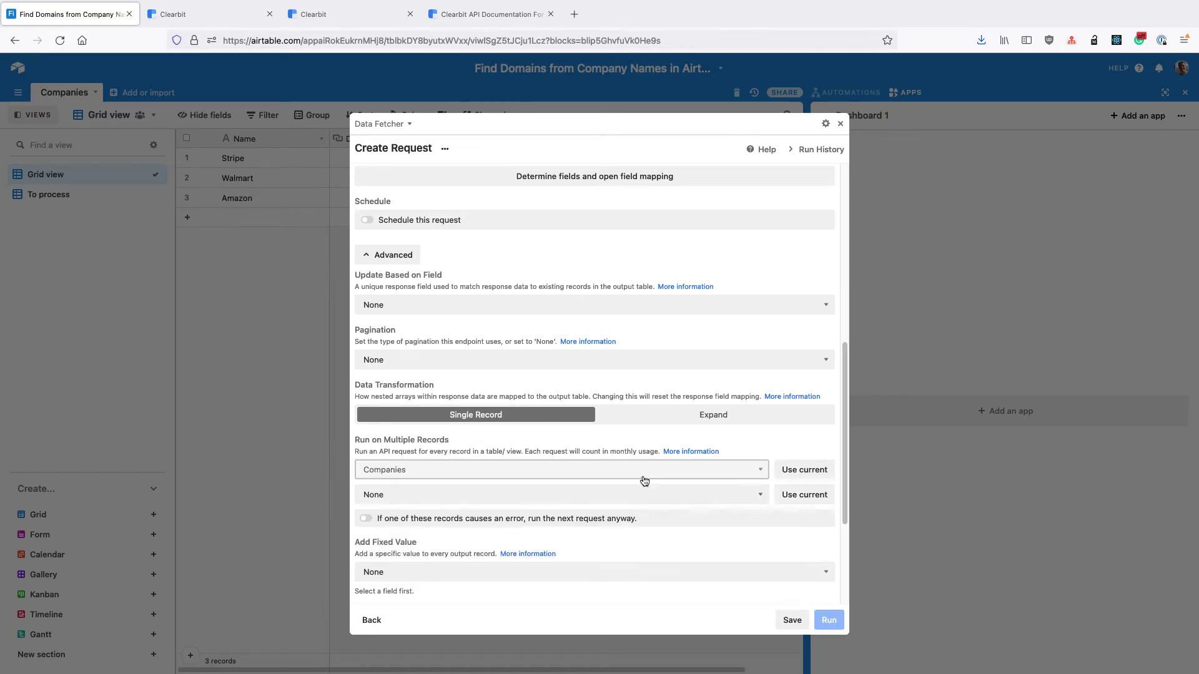
pyautogui.click(530, 493)
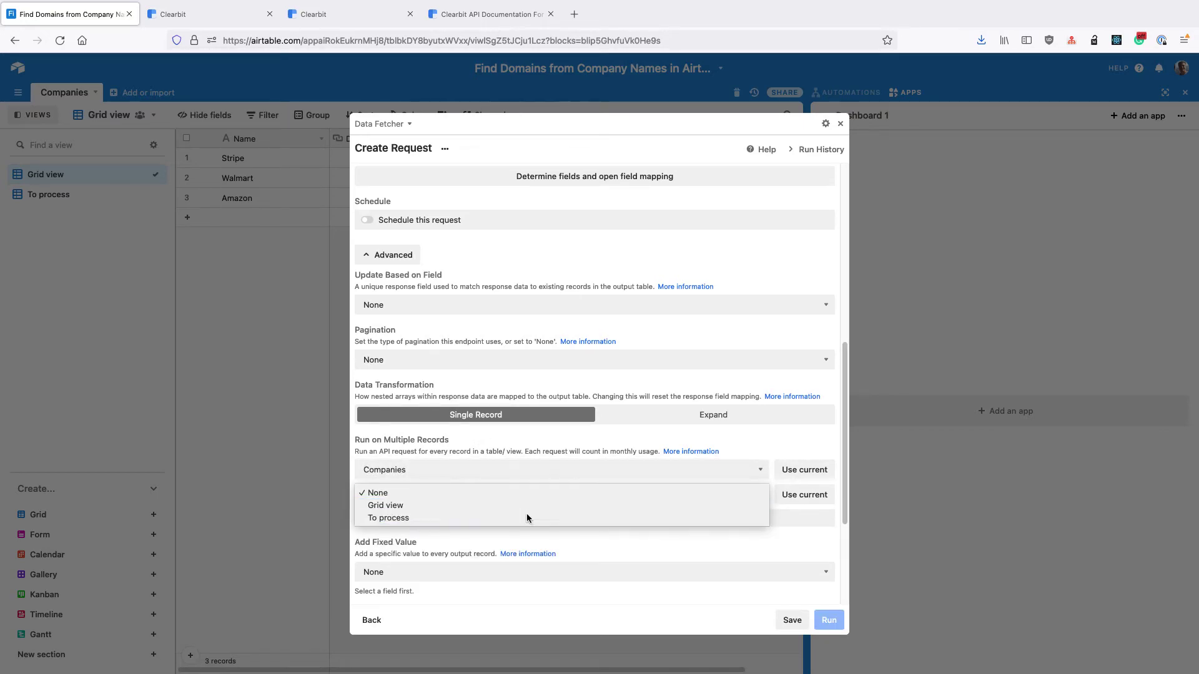
pyautogui.click(526, 516)
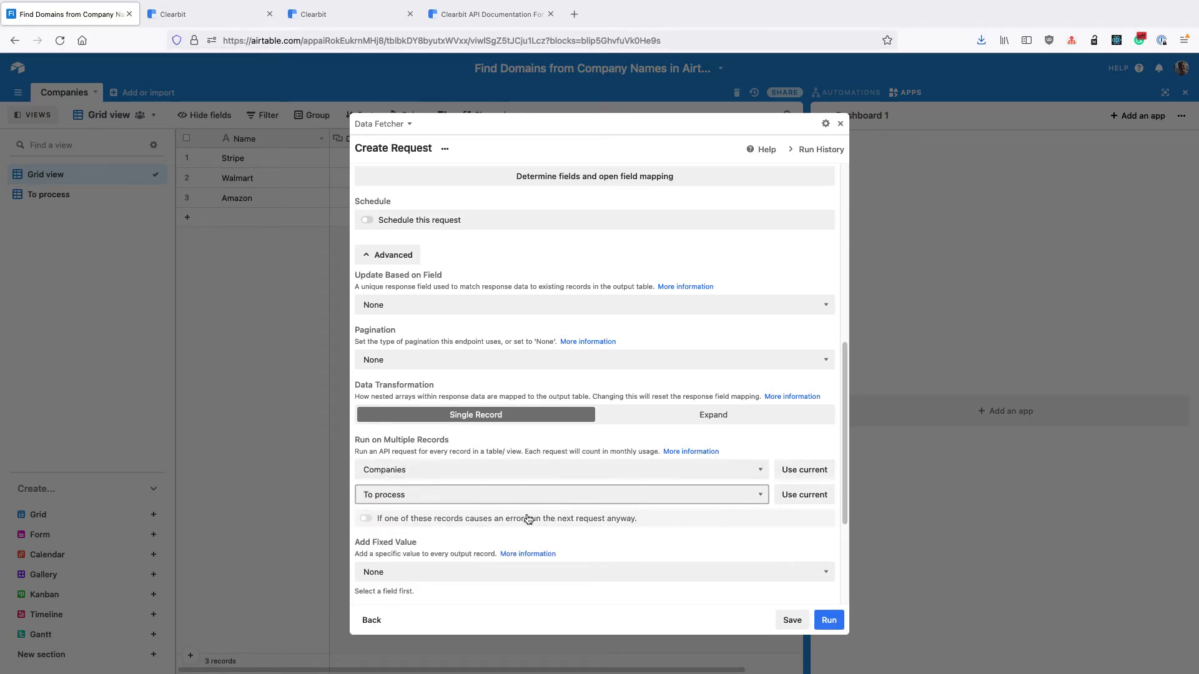
pyautogui.click(444, 522)
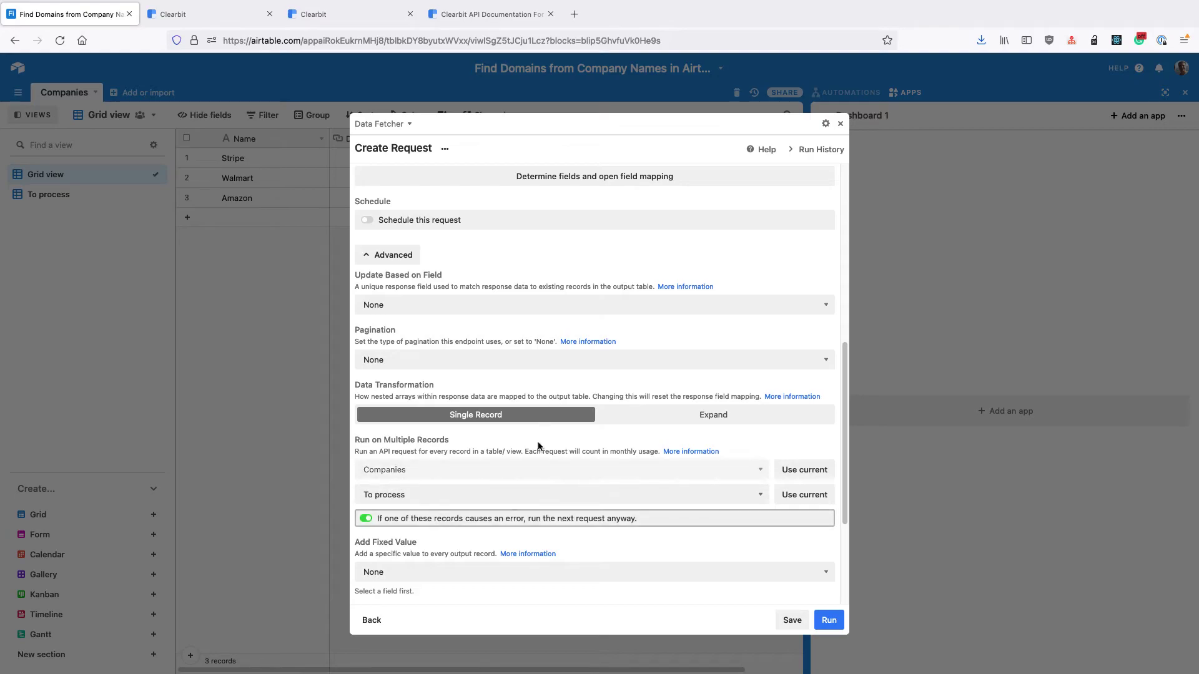
# Step: Run the request in Update mode and hide the data-change warning for future runs
pyautogui.scroll(-3, 539, 446)
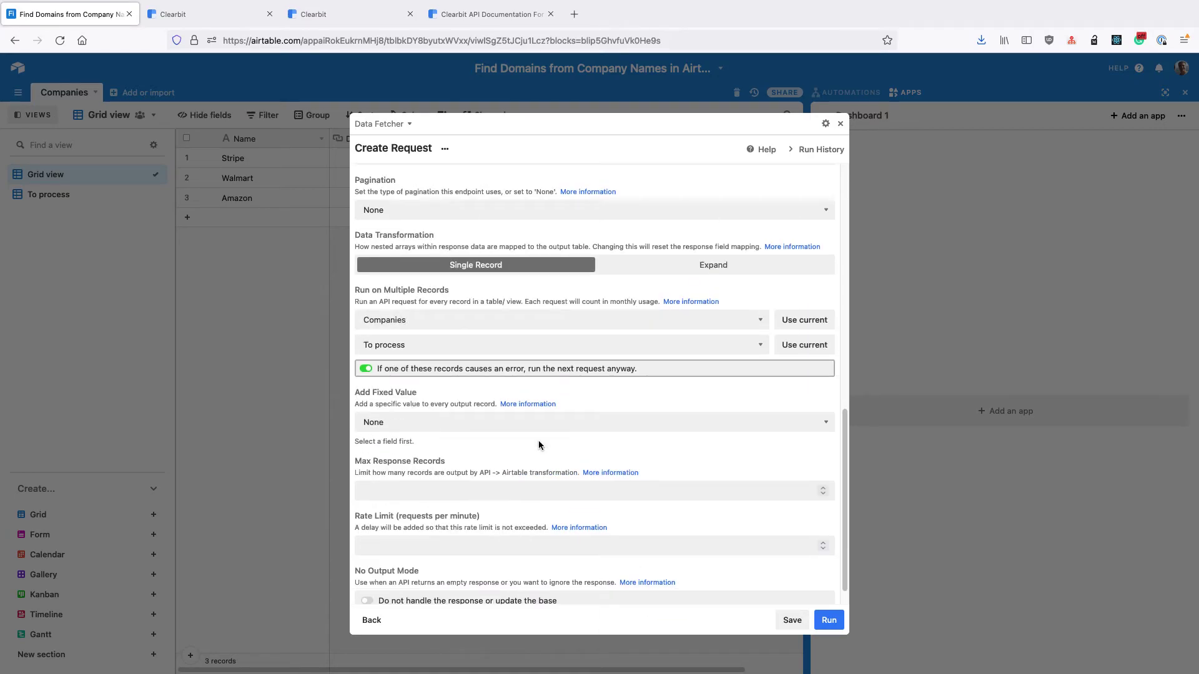
pyautogui.scroll(10, 540, 438)
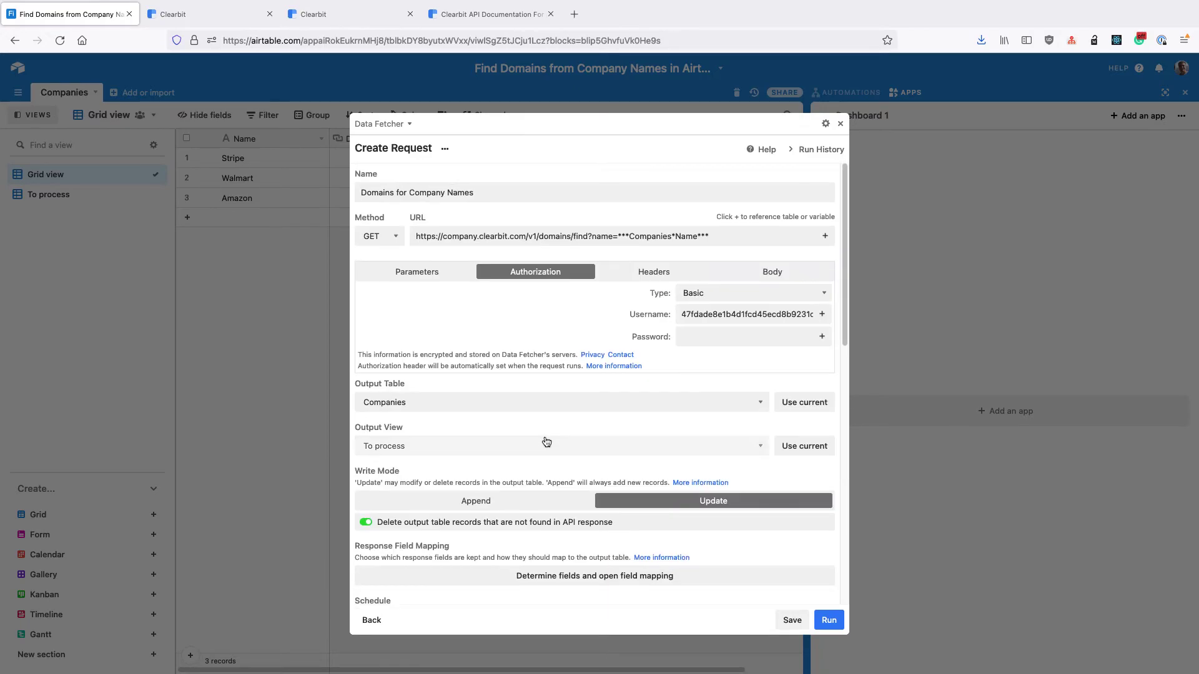
pyautogui.click(839, 619)
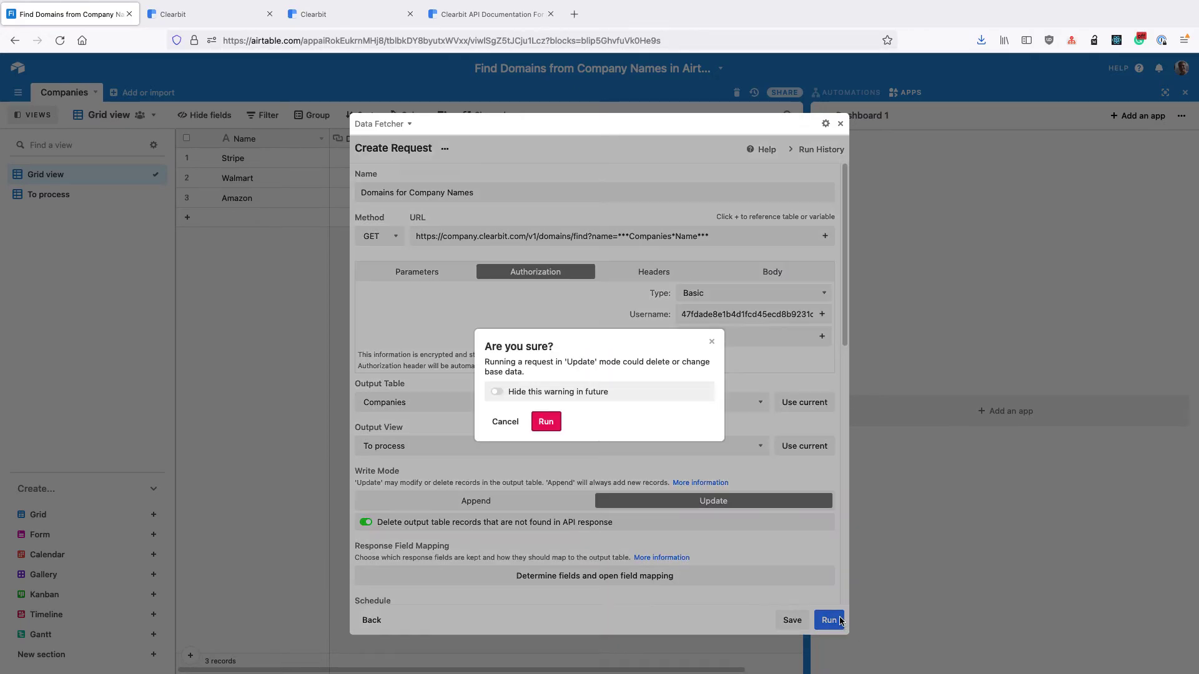
pyautogui.click(550, 391)
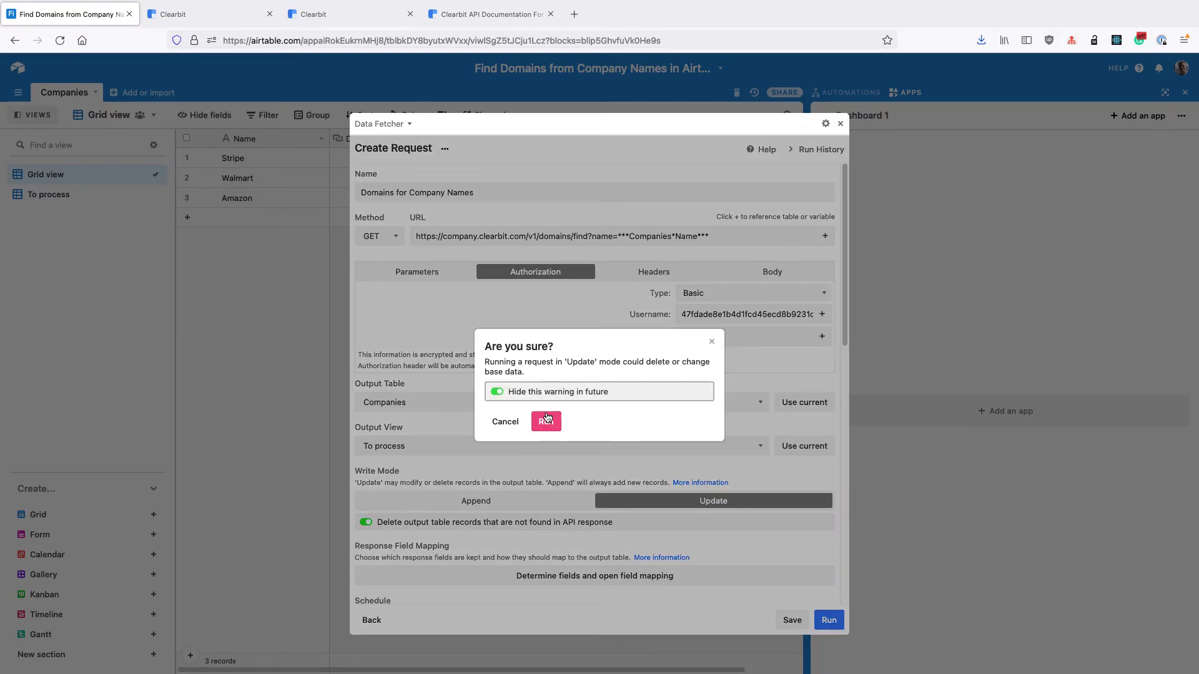
pyautogui.click(546, 419)
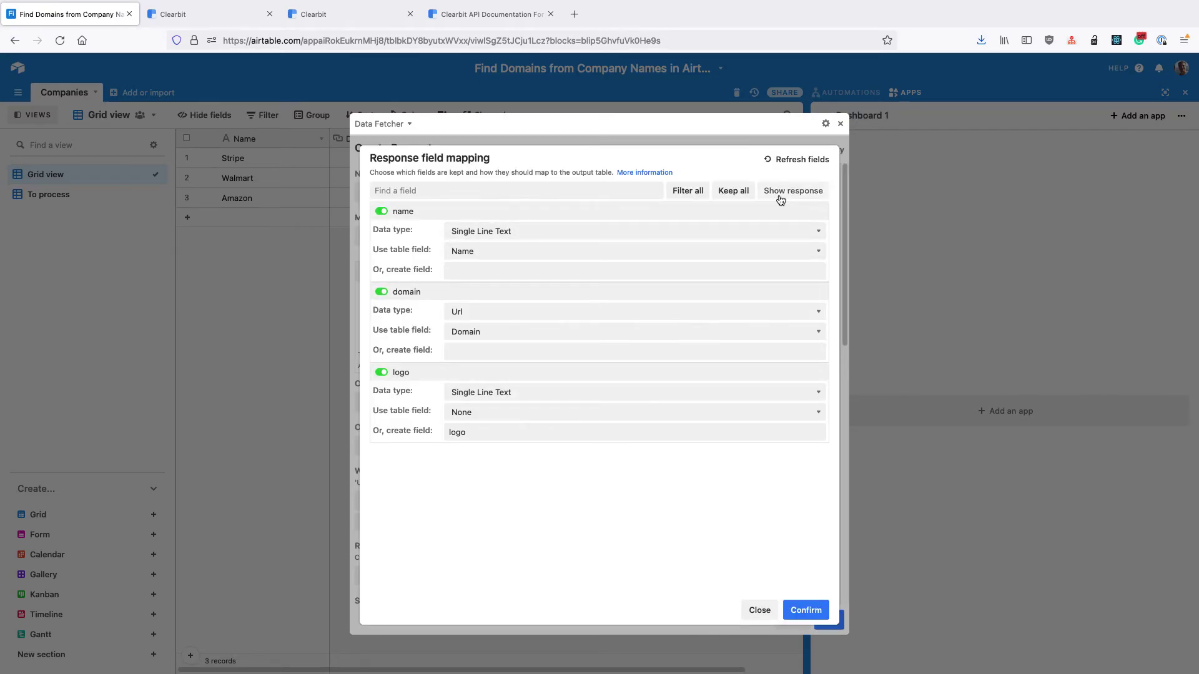
# Step: Show the API response and map the logo response field to a new Url field called "Logo URL", confirming the field mapping
pyautogui.click(810, 196)
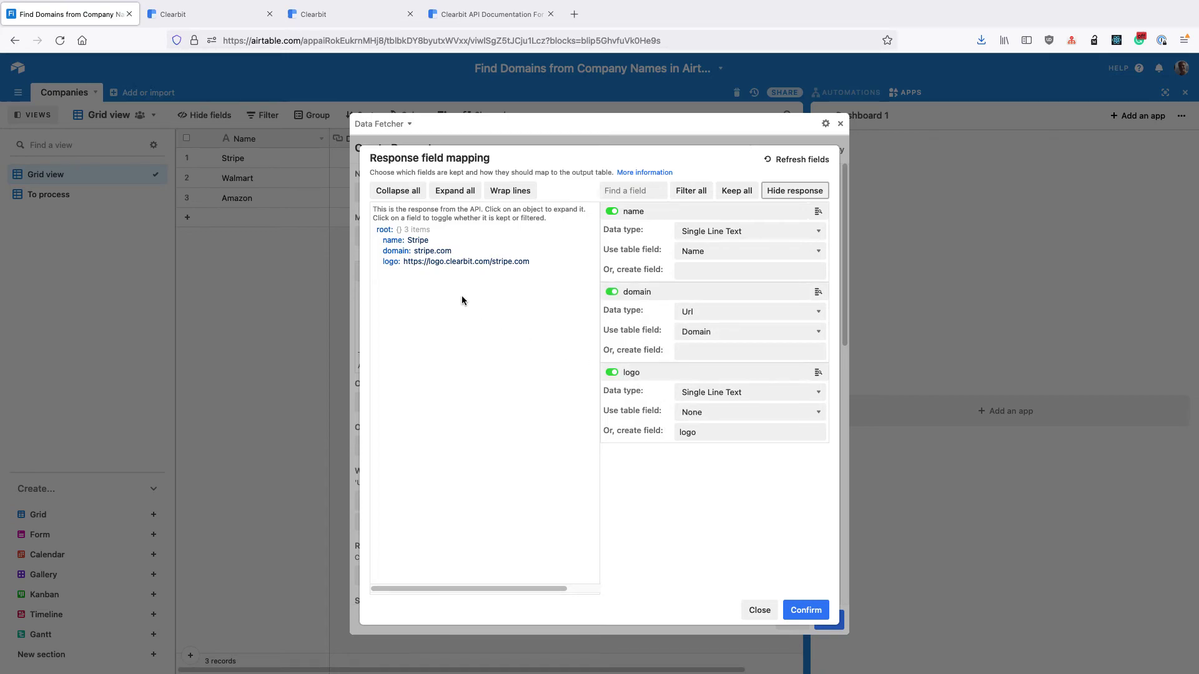
pyautogui.doubleClick(705, 432)
pyautogui.write('L')
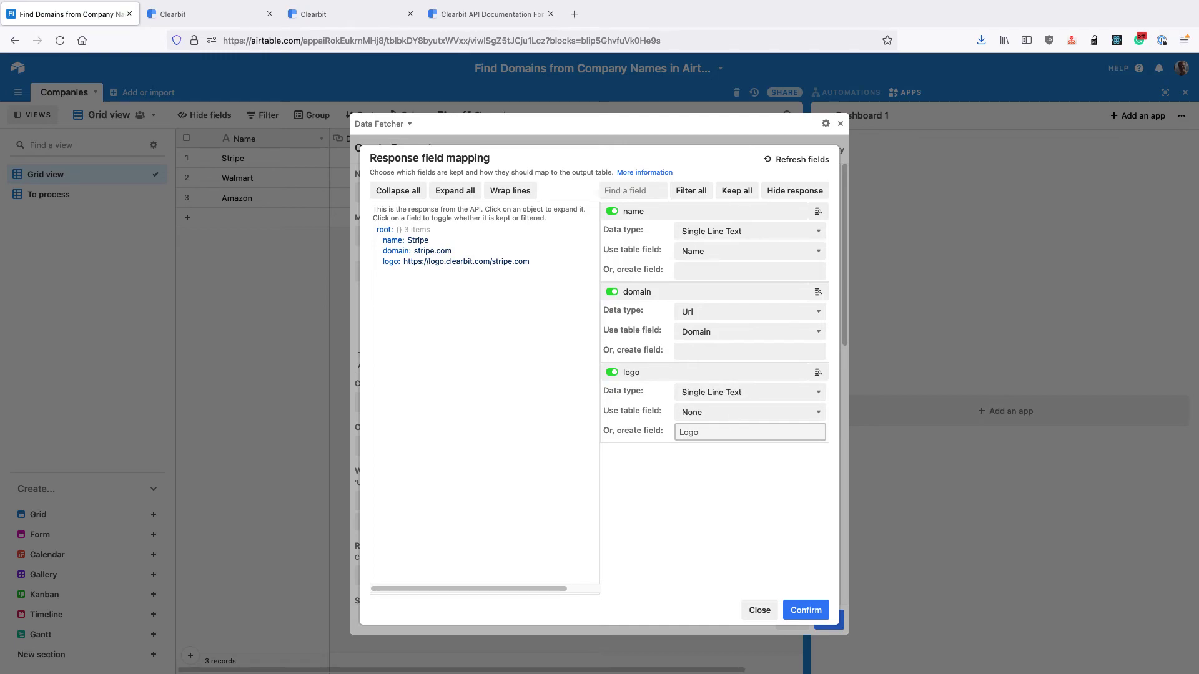
pyautogui.click(716, 392)
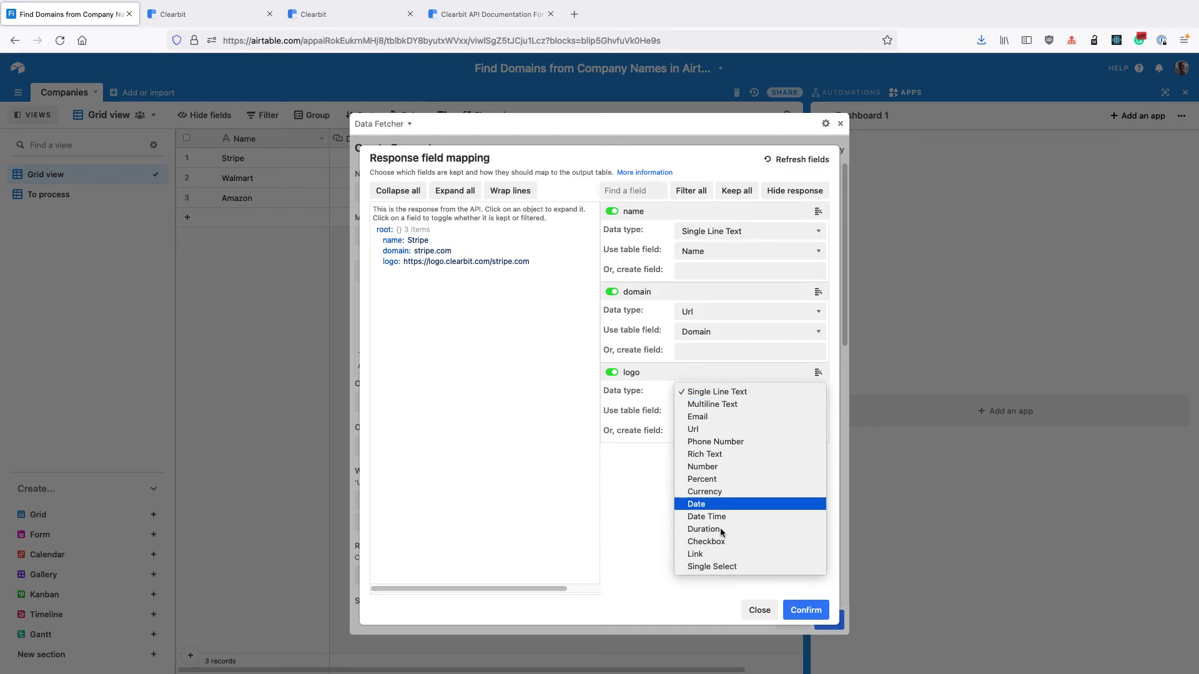
pyautogui.click(701, 430)
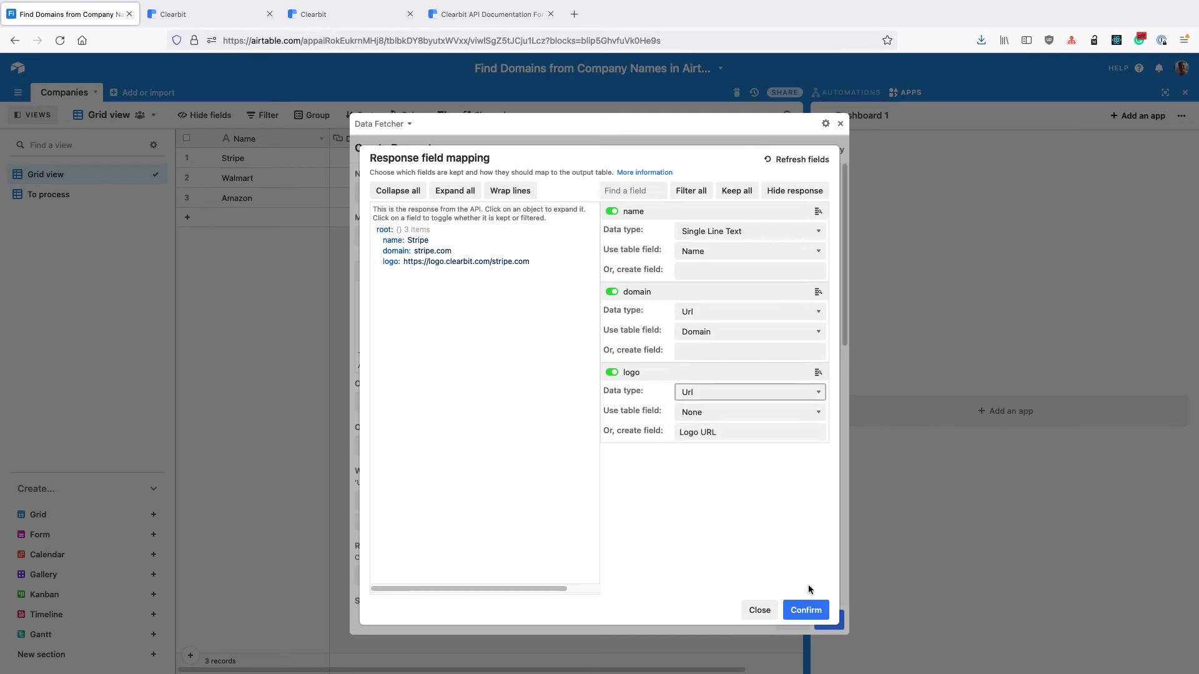
pyautogui.click(804, 609)
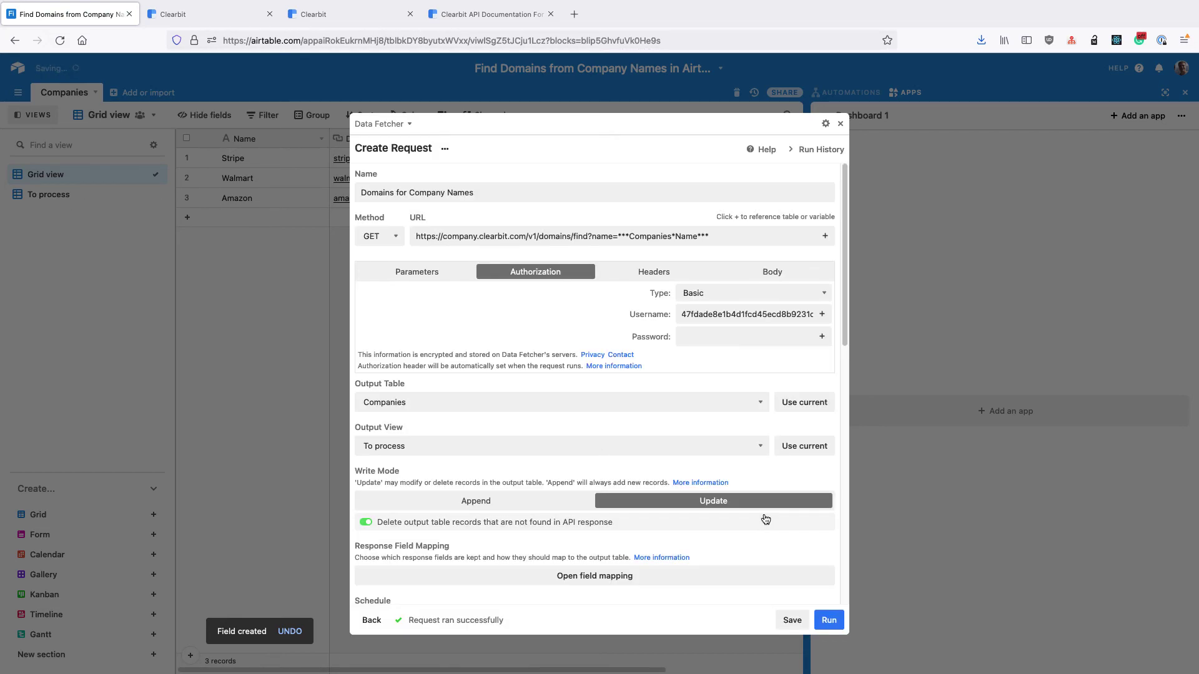
# Step: Check the imported domains in the Companies table outside the full-screen request view, and return to full screen to save the request
pyautogui.click(840, 125)
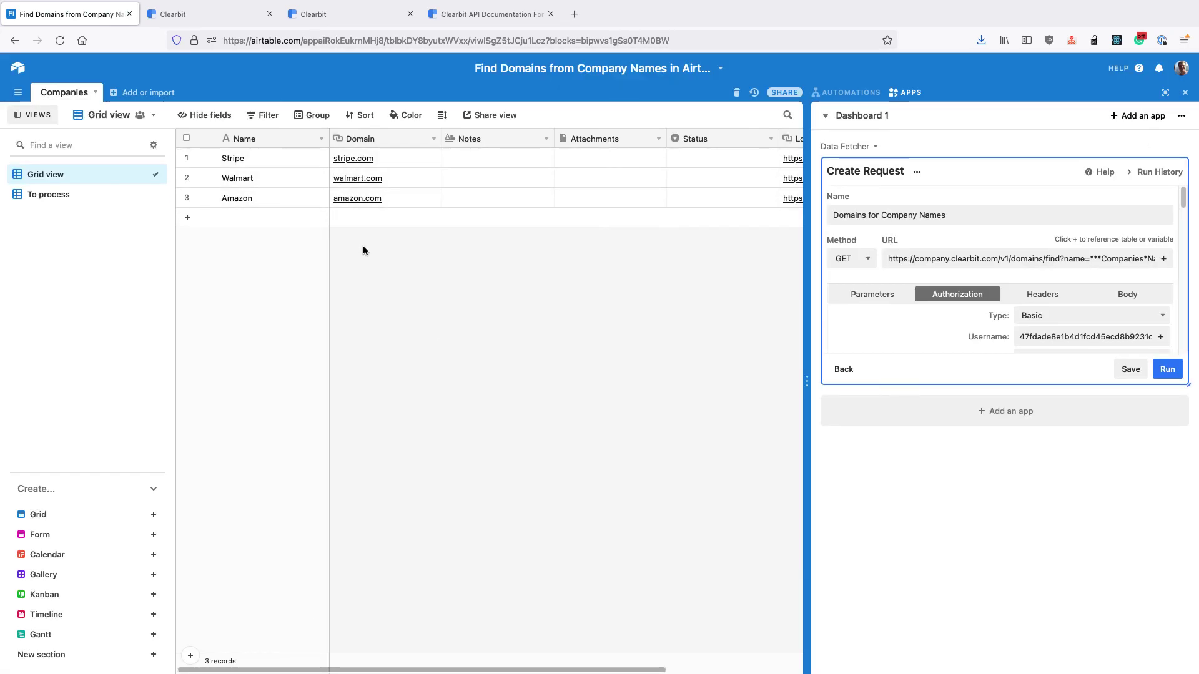
pyautogui.moveTo(1165, 153)
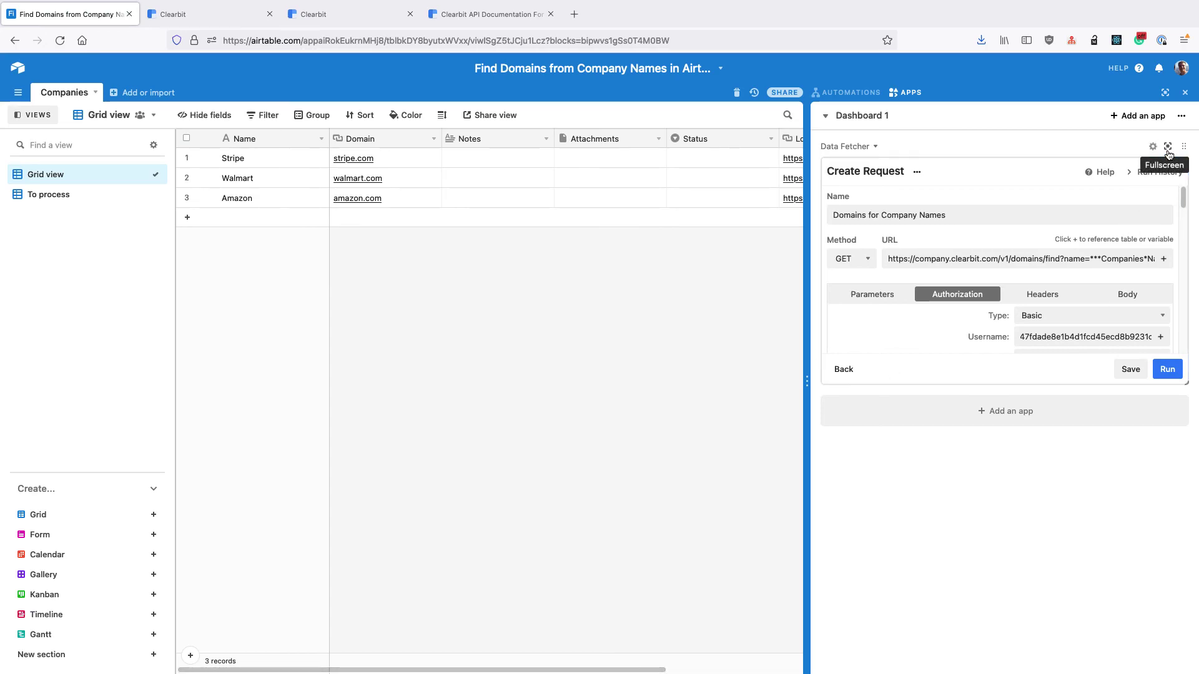
pyautogui.click(1167, 148)
pyautogui.click(791, 620)
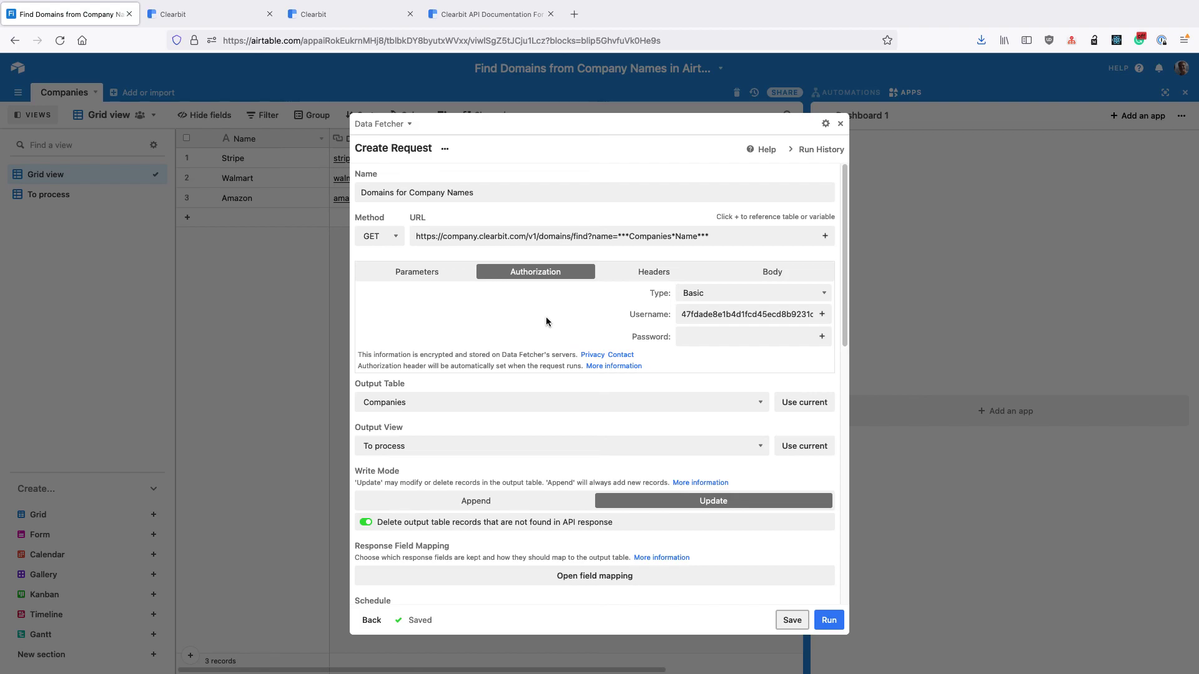
# Step: Turn on scheduling for the company domains request
pyautogui.scroll(-2, 553, 314)
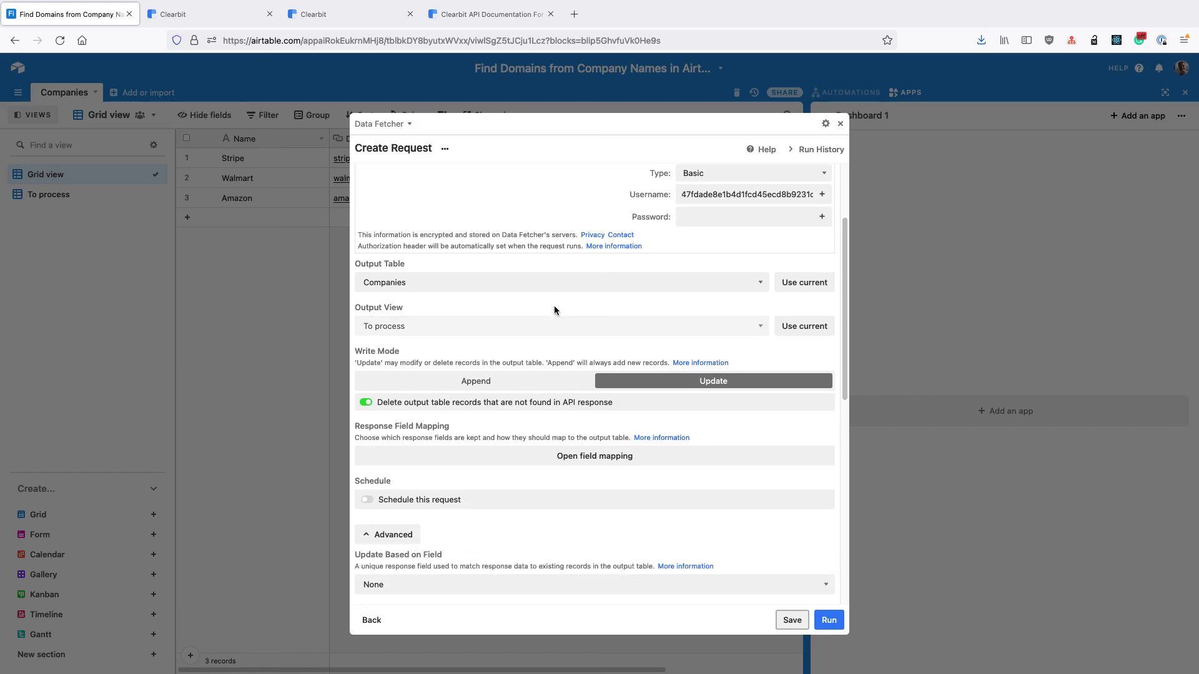
pyautogui.scroll(-3, 570, 295)
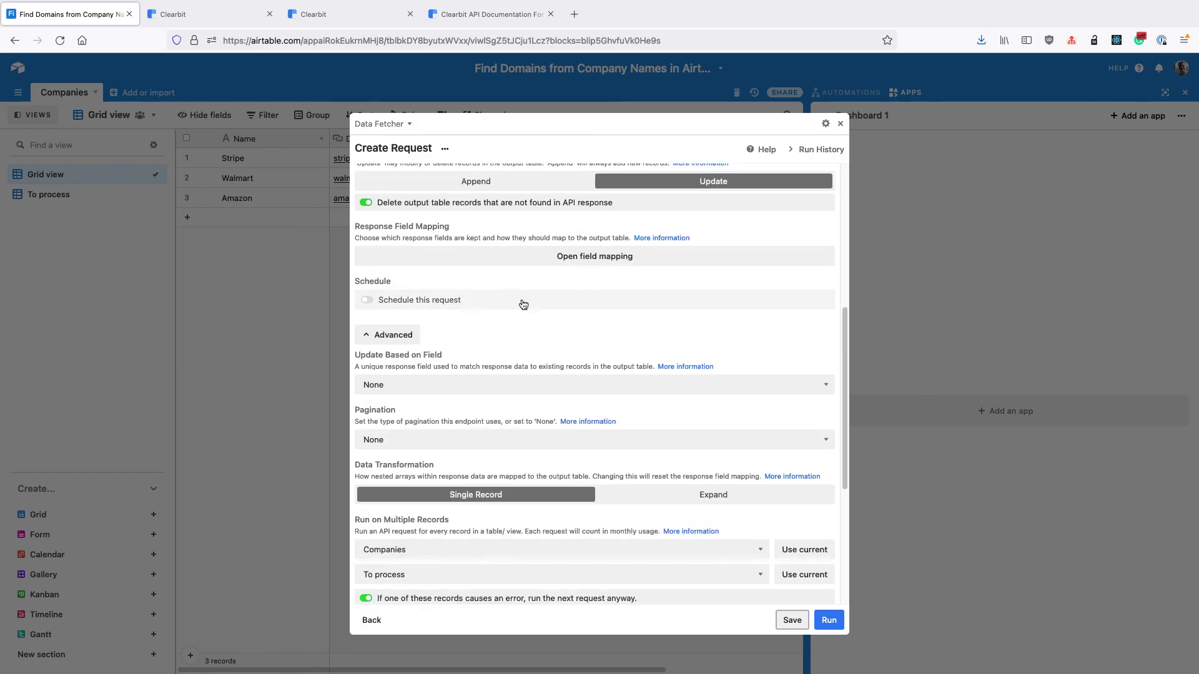
pyautogui.click(436, 304)
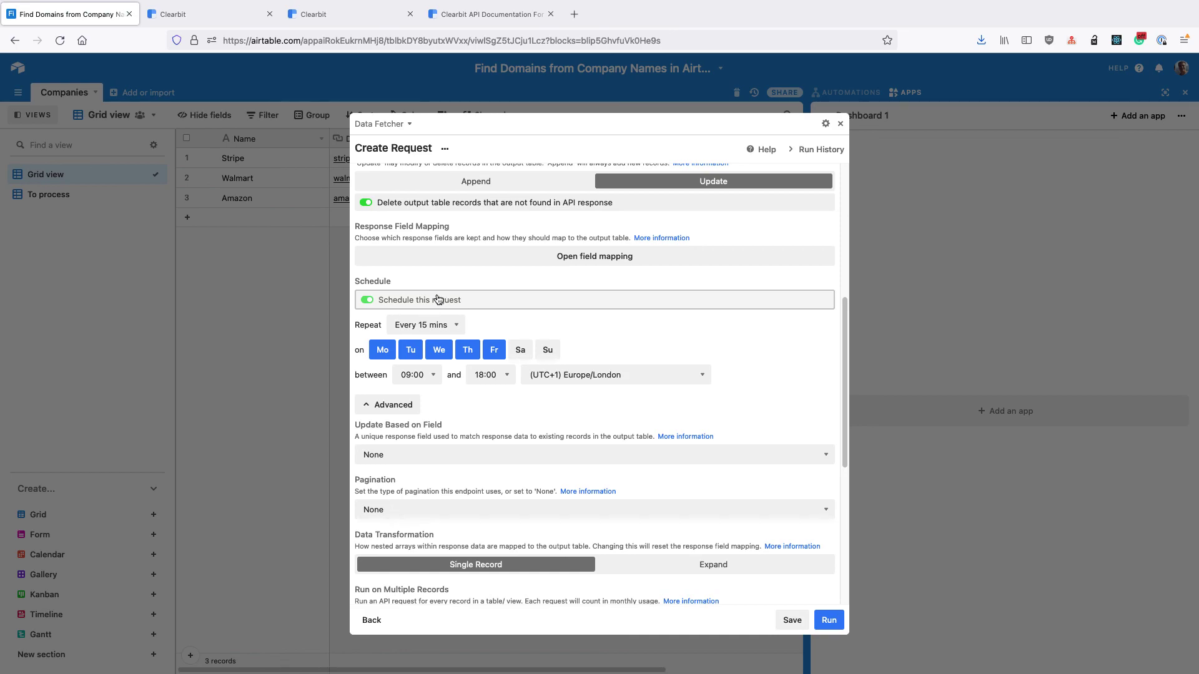